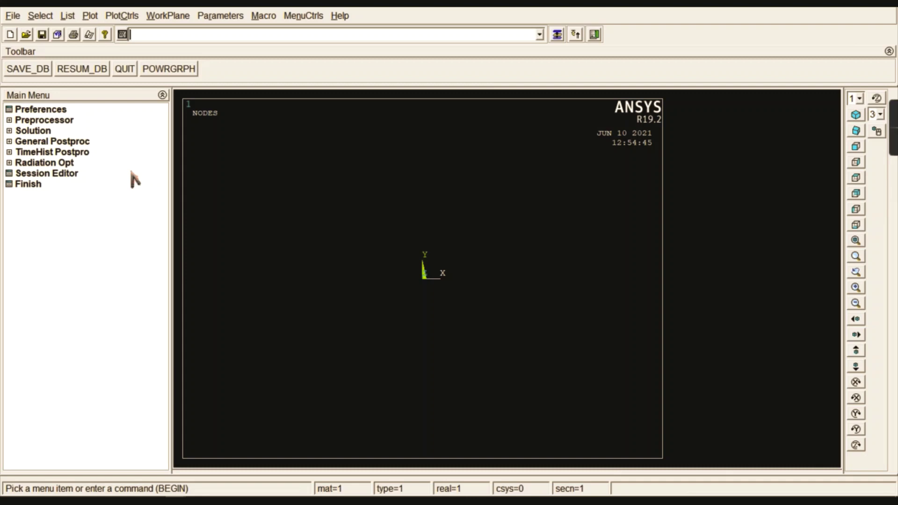
- Filter the interface preferences to the Structural discipline
{"action": "left_click", "coordinate": [34, 111]}
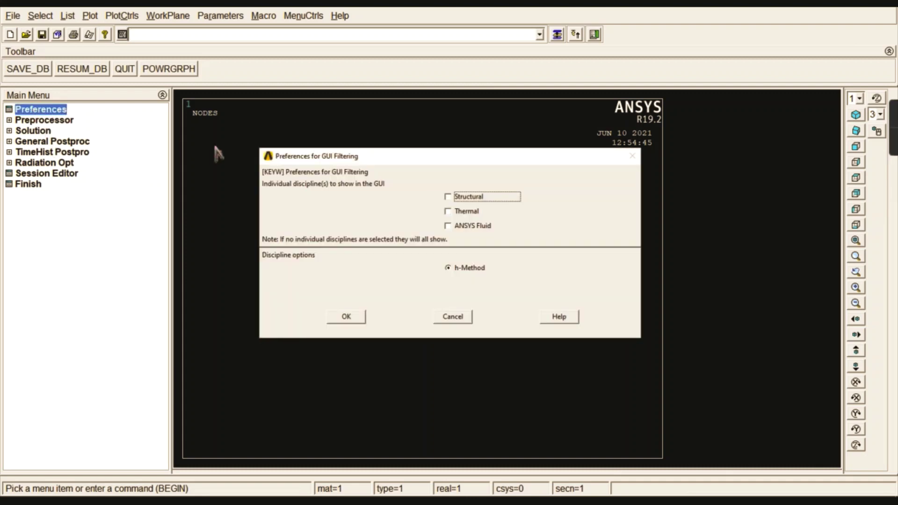
{"action": "left_click", "coordinate": [452, 198]}
{"action": "left_click", "coordinate": [363, 320]}
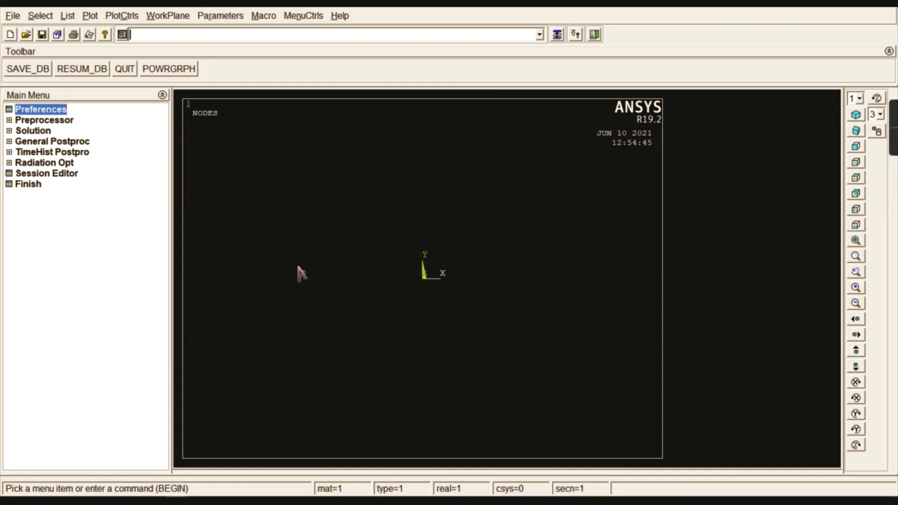
- Add the 3-node 189 beam as element type 1
{"action": "left_click", "coordinate": [52, 121]}
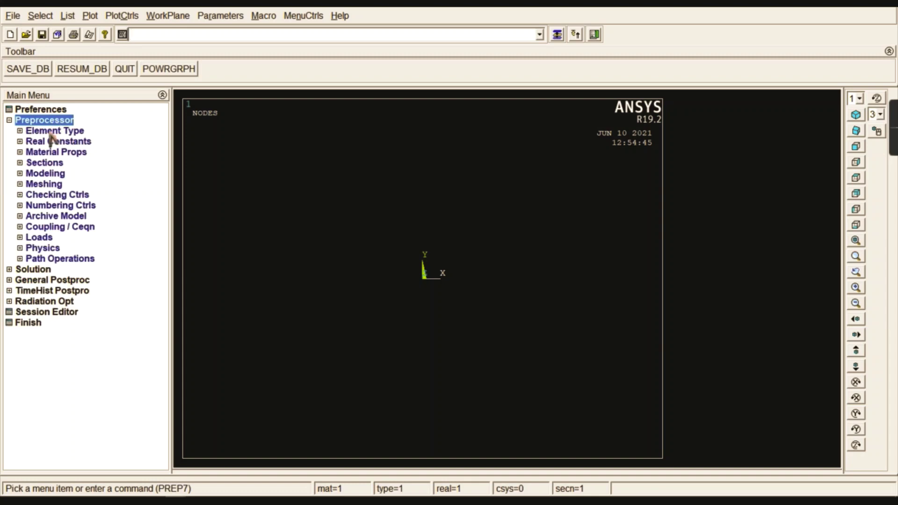
{"action": "left_click", "coordinate": [50, 133]}
{"action": "left_click", "coordinate": [93, 139]}
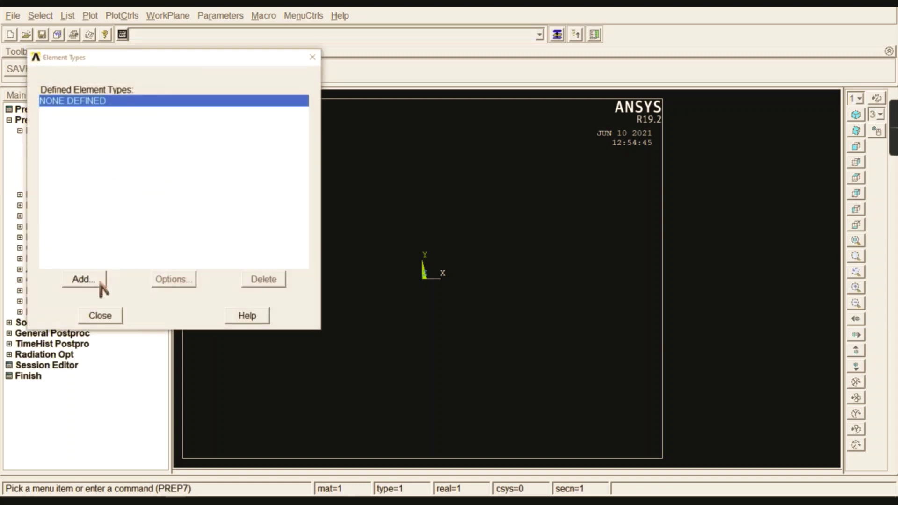
{"action": "left_click", "coordinate": [84, 280]}
{"action": "left_click", "coordinate": [473, 218]}
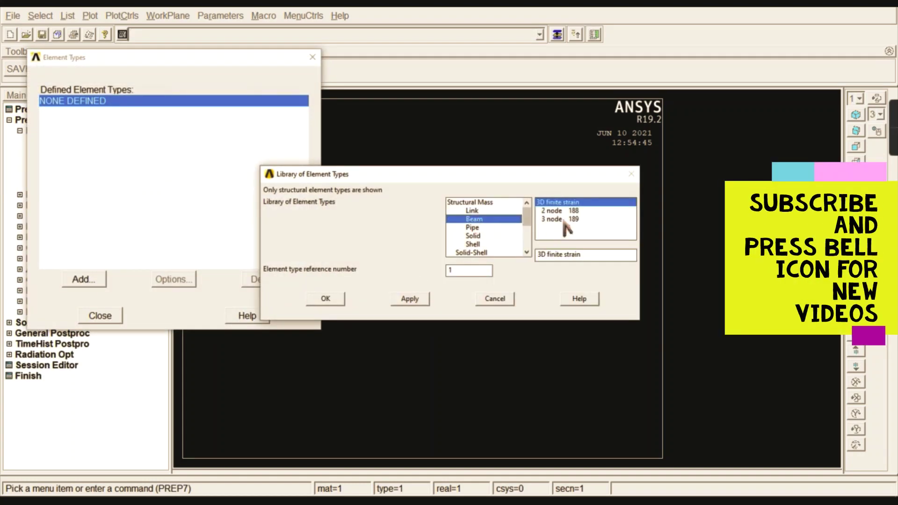
{"action": "left_click", "coordinate": [561, 220]}
{"action": "left_click", "coordinate": [340, 301]}
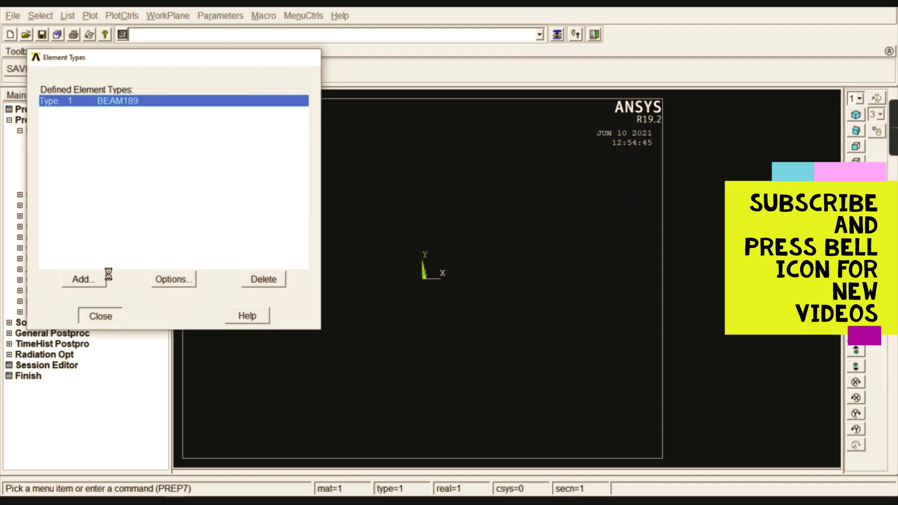
{"action": "left_click", "coordinate": [101, 316]}
- Define material model 1 as structural linear elastic isotropic with EX 210000 and PRXY 0.27
{"action": "left_click", "coordinate": [71, 131]}
{"action": "left_click", "coordinate": [51, 153]}
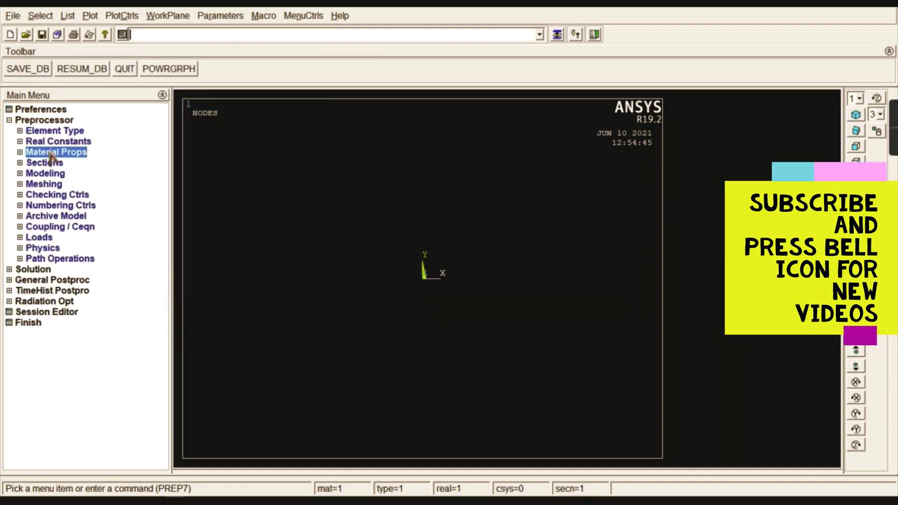
{"action": "left_click", "coordinate": [66, 185]}
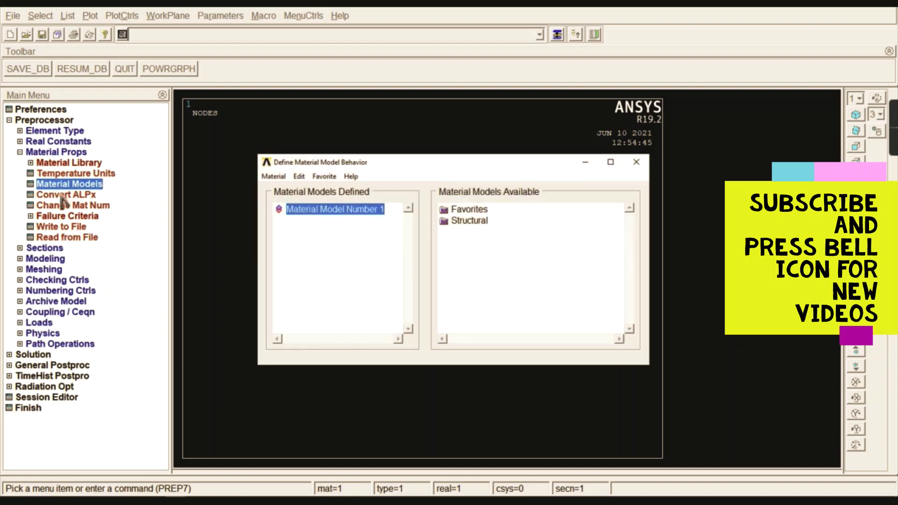
{"action": "double_click", "coordinate": [468, 221]}
{"action": "double_click", "coordinate": [481, 232]}
{"action": "left_click", "coordinate": [498, 243]}
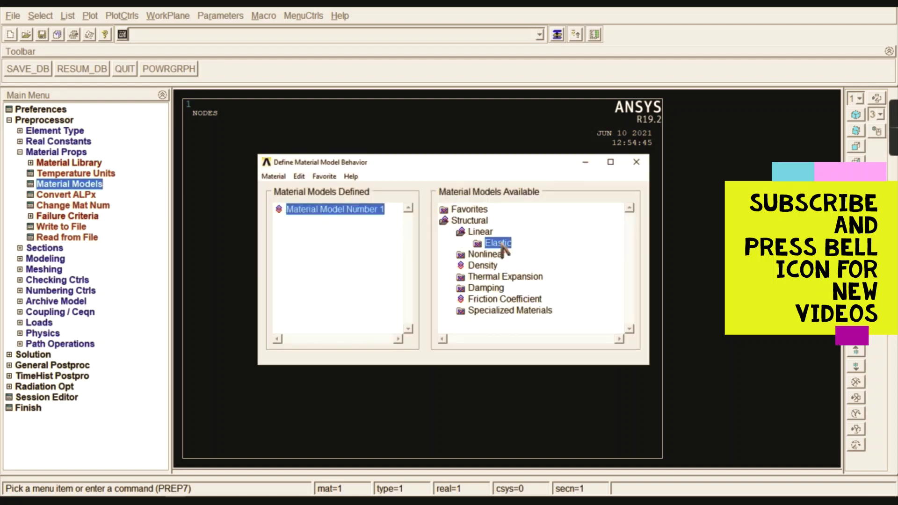
{"action": "double_click", "coordinate": [499, 243]}
{"action": "double_click", "coordinate": [517, 255]}
{"action": "type", "text": "2"}
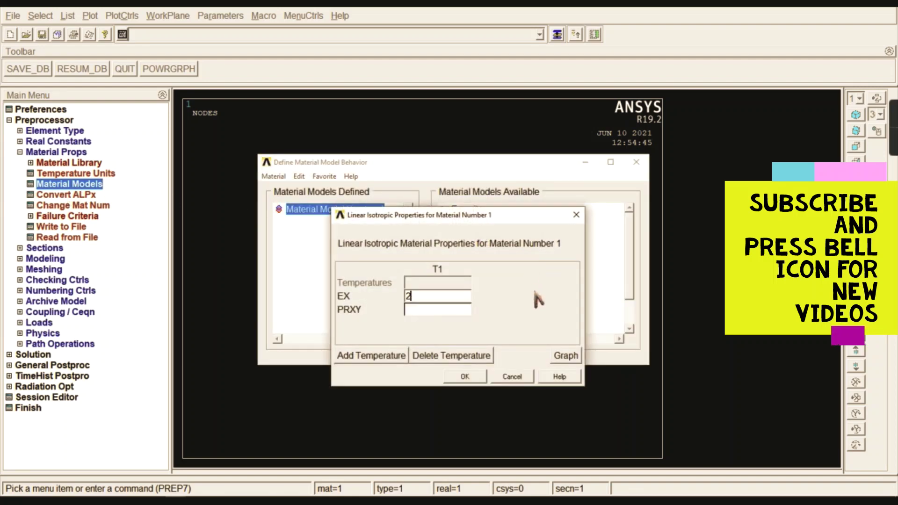
{"action": "type", "text": "10000"}
{"action": "left_click", "coordinate": [442, 312]}
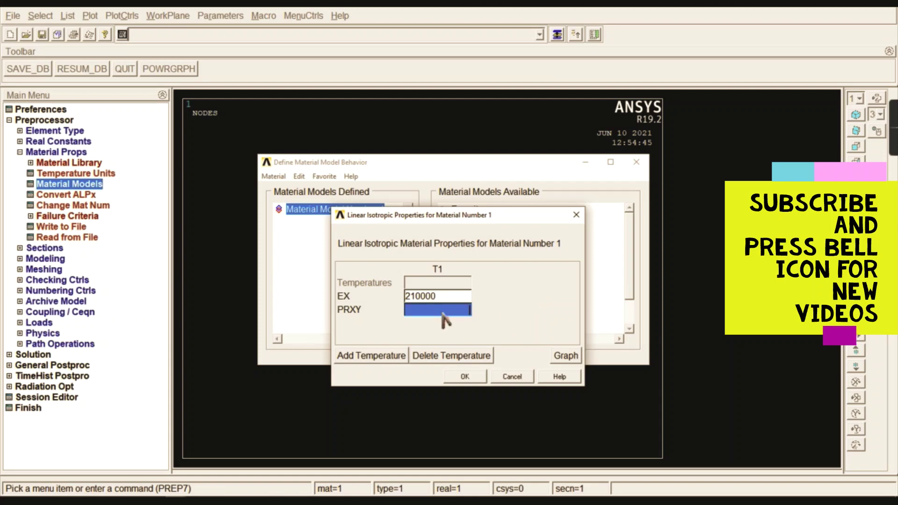
{"action": "type", "text": "0.27"}
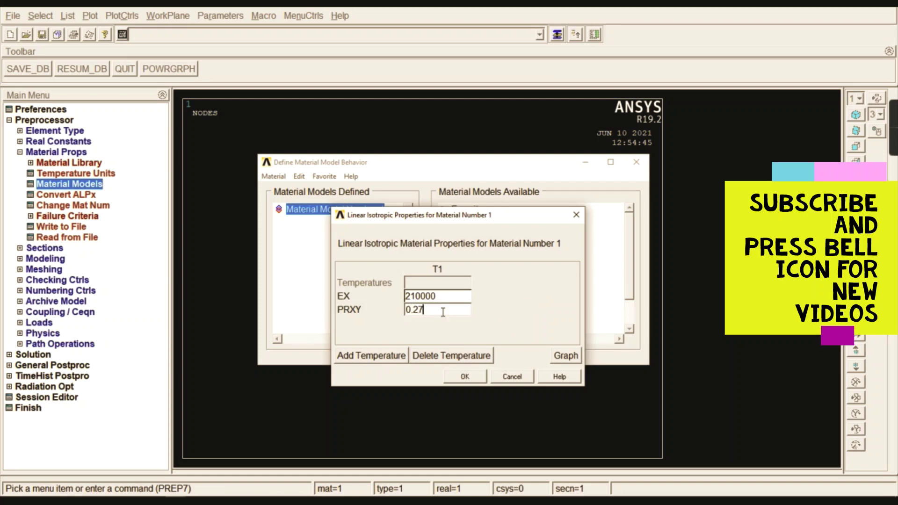
{"action": "left_click", "coordinate": [466, 377]}
{"action": "left_click", "coordinate": [637, 167]}
- Start common beam section ID 1 with the I-shaped sub-type and a W1 of 100
{"action": "left_click", "coordinate": [60, 152]}
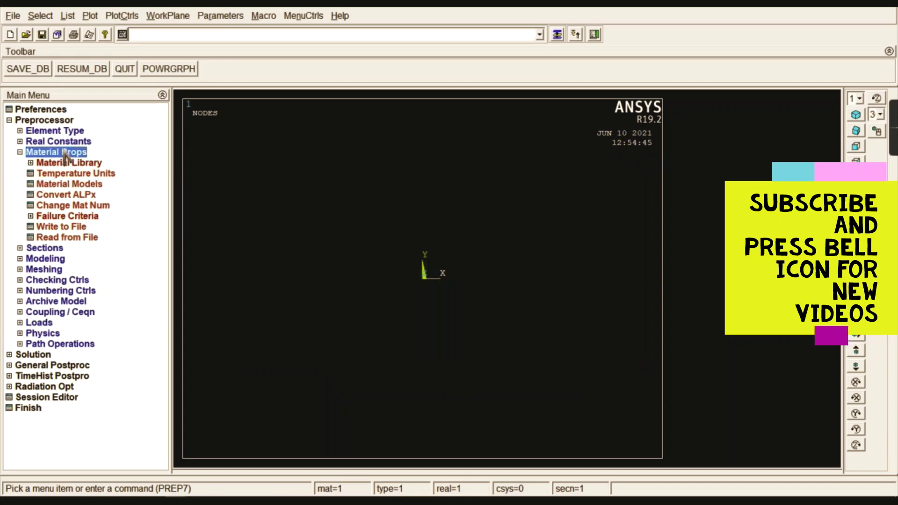
{"action": "left_click", "coordinate": [60, 162]}
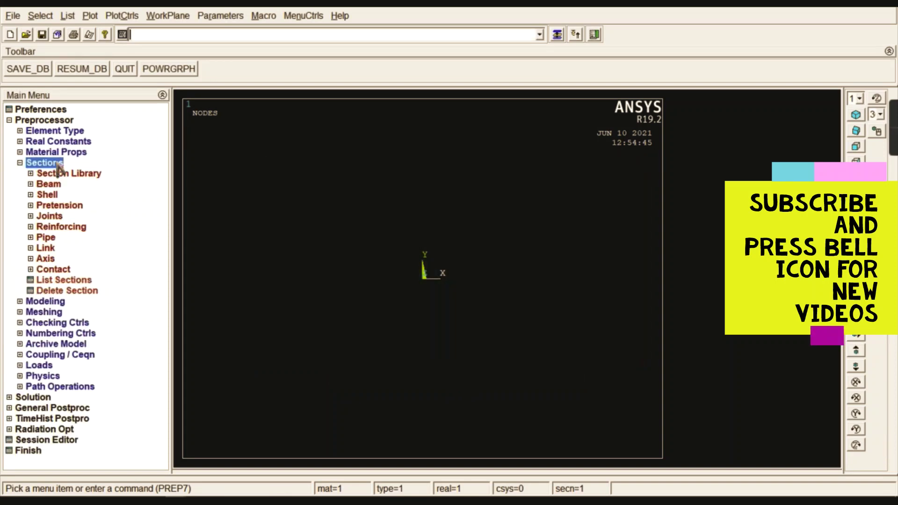
{"action": "left_click", "coordinate": [49, 184]}
{"action": "left_click", "coordinate": [53, 196]}
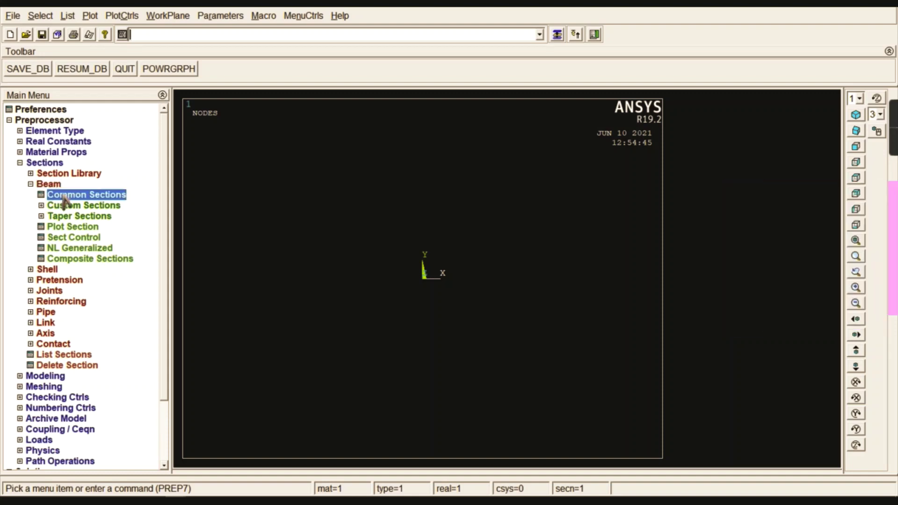
{"action": "left_click", "coordinate": [829, 146]}
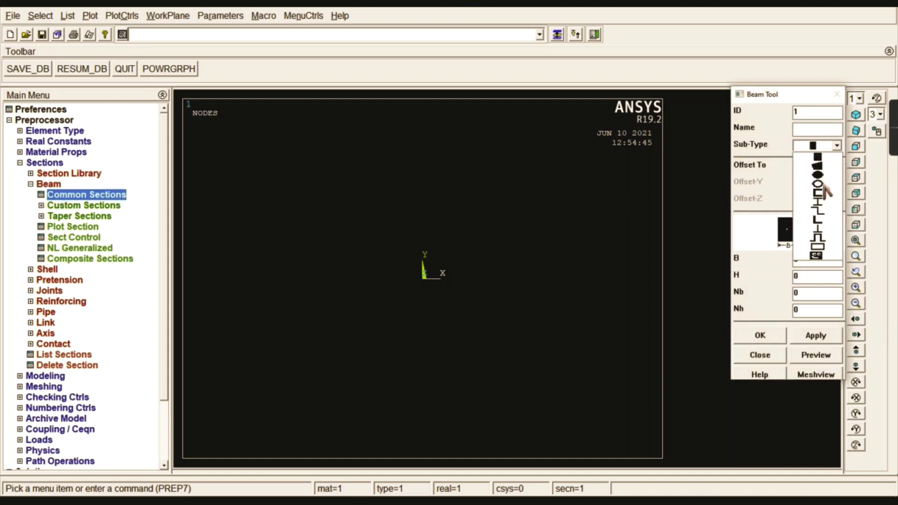
{"action": "left_click", "coordinate": [820, 207]}
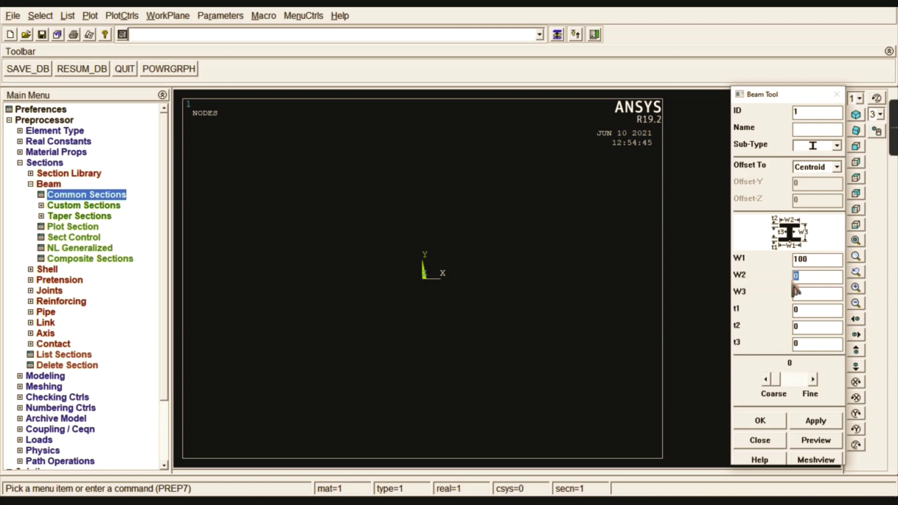
- Set the I-section's W2 to 100, W3 to 150, t1 and t2 to 20 and t3 to 10, and preview it before accepting
{"action": "type", "text": "100"}
{"action": "type", "text": "15"}
{"action": "type", "text": "20"}
{"action": "type", "text": "20"}
{"action": "key", "text": "Tab"}
{"action": "type", "text": "1"}
{"action": "left_click", "coordinate": [814, 441]}
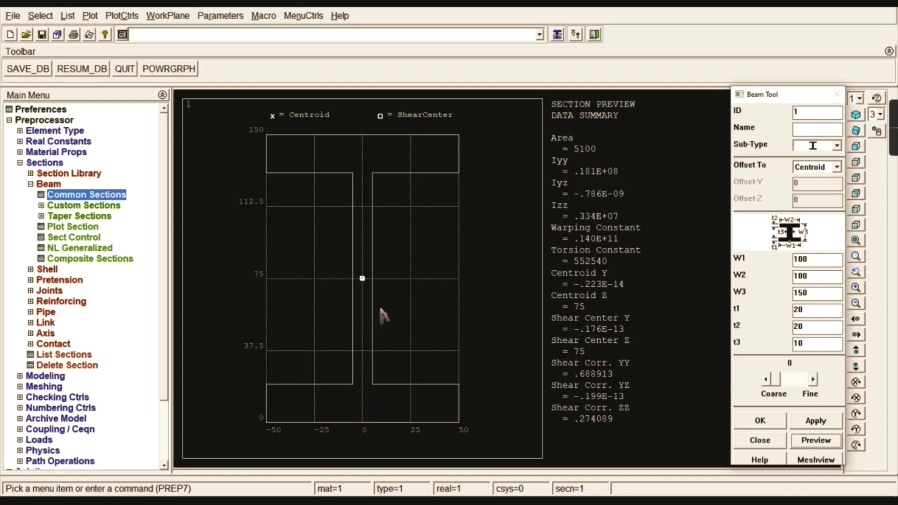
{"action": "left_click", "coordinate": [776, 425]}
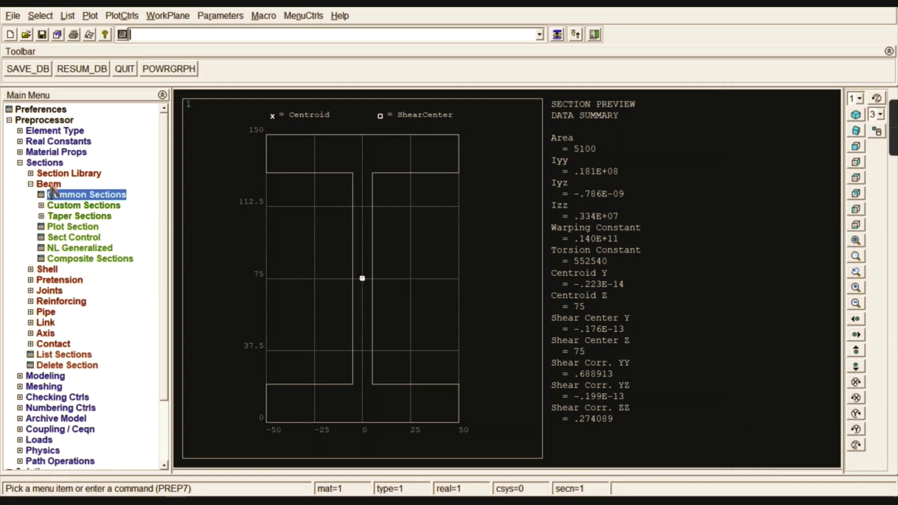
- Create keypoint 1 at the origin (0, 0) in the active coordinate system
{"action": "left_click", "coordinate": [46, 163]}
{"action": "left_click", "coordinate": [46, 174]}
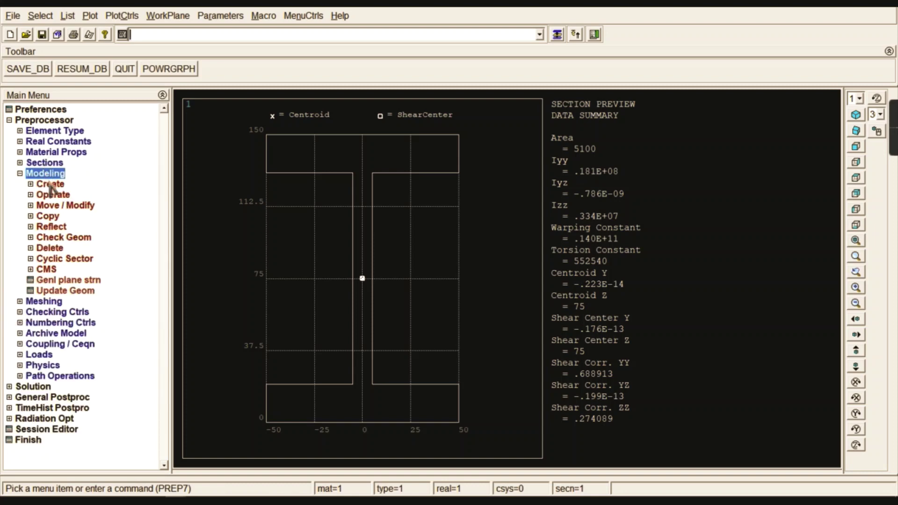
{"action": "left_click", "coordinate": [50, 184]}
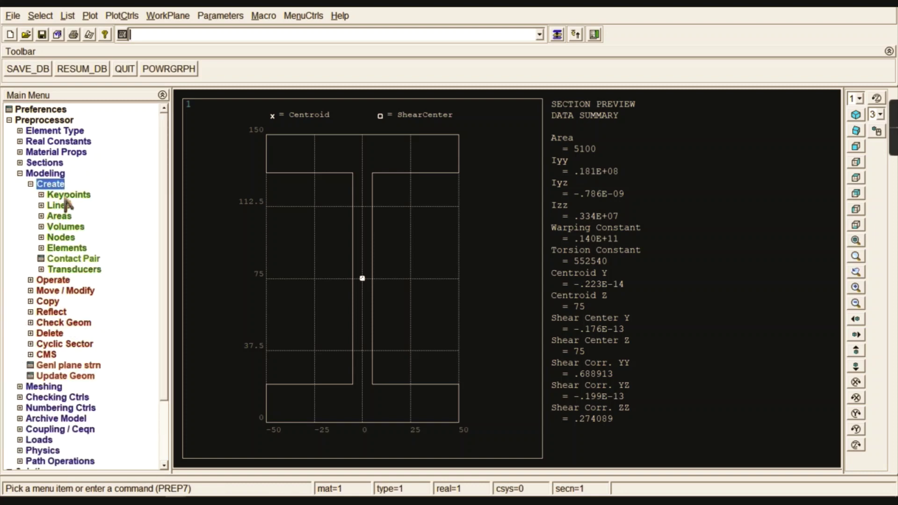
{"action": "left_click", "coordinate": [66, 196]}
{"action": "left_click", "coordinate": [72, 216]}
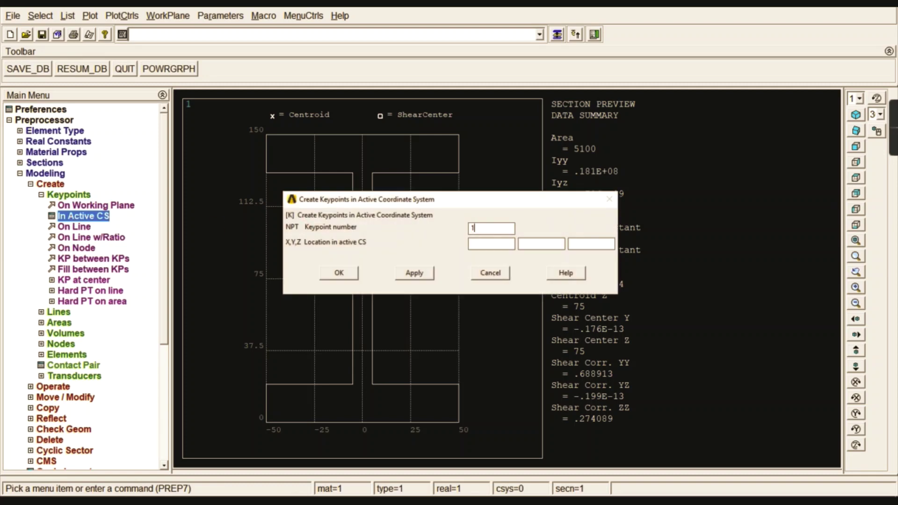
{"action": "left_click", "coordinate": [422, 276]}
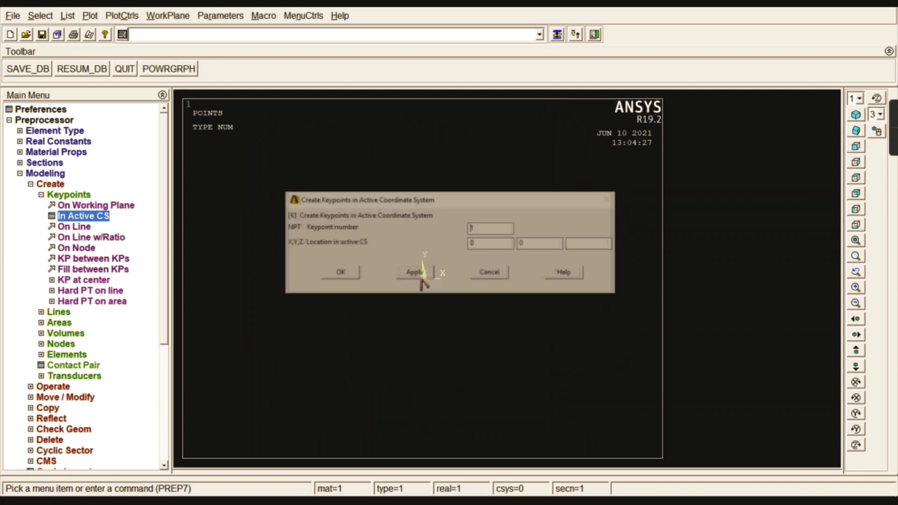
- Create keypoints 2, 3, 4 and 5 at equal spacing along the X axis, from X 1000 to X 4000 at Y 0
{"action": "type", "text": "2"}
{"action": "key", "text": "Tab"}
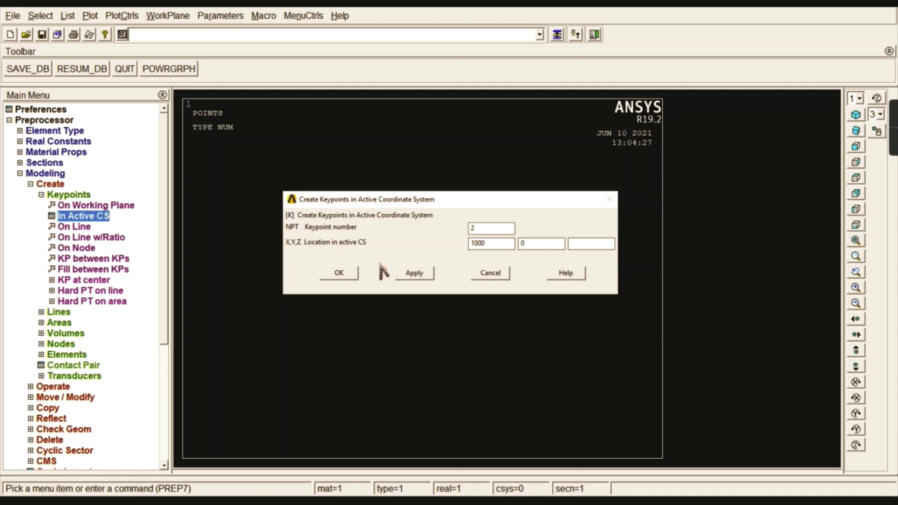
{"action": "left_click", "coordinate": [412, 276]}
{"action": "left_click", "coordinate": [412, 273]}
{"action": "type", "text": "4"}
{"action": "left_click", "coordinate": [415, 275]}
{"action": "type", "text": "5"}
{"action": "key", "text": "Tab"}
{"action": "left_click", "coordinate": [348, 274]}
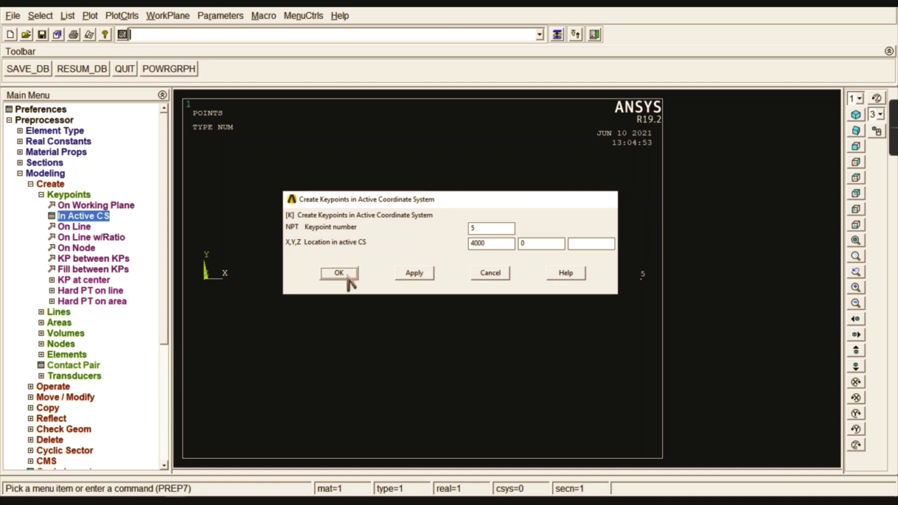
- Create four straight lines joining consecutive keypoints from 1 to 5
{"action": "left_click", "coordinate": [70, 196]}
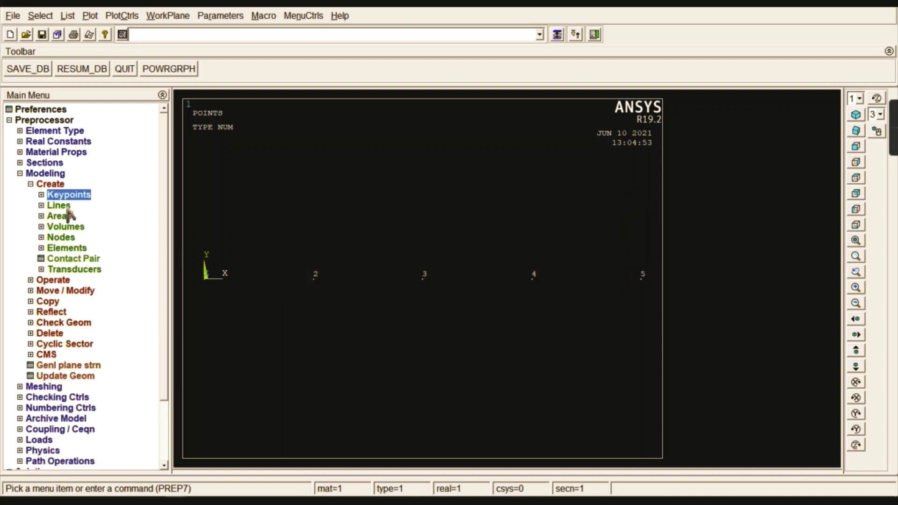
{"action": "left_click", "coordinate": [58, 205]}
{"action": "left_click", "coordinate": [63, 215]}
{"action": "left_click", "coordinate": [89, 227]}
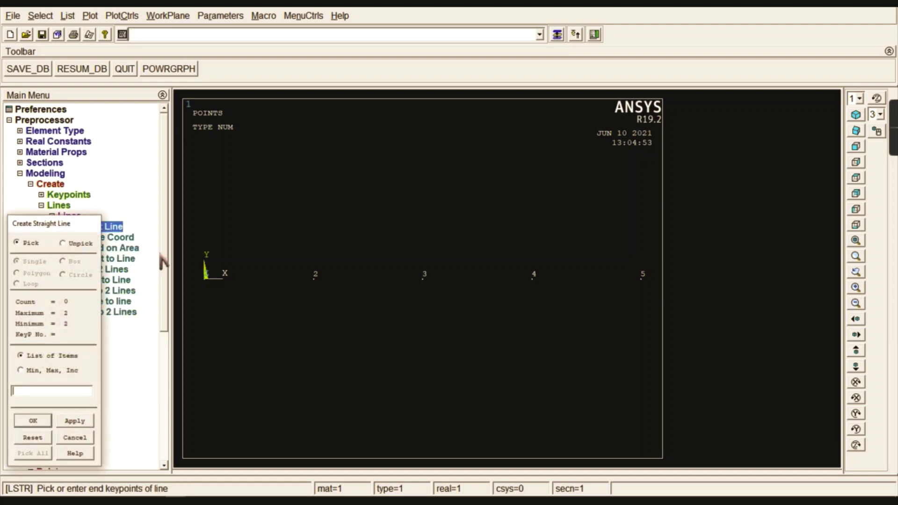
{"action": "left_click", "coordinate": [206, 278]}
{"action": "left_click", "coordinate": [319, 295]}
{"action": "left_click", "coordinate": [322, 301]}
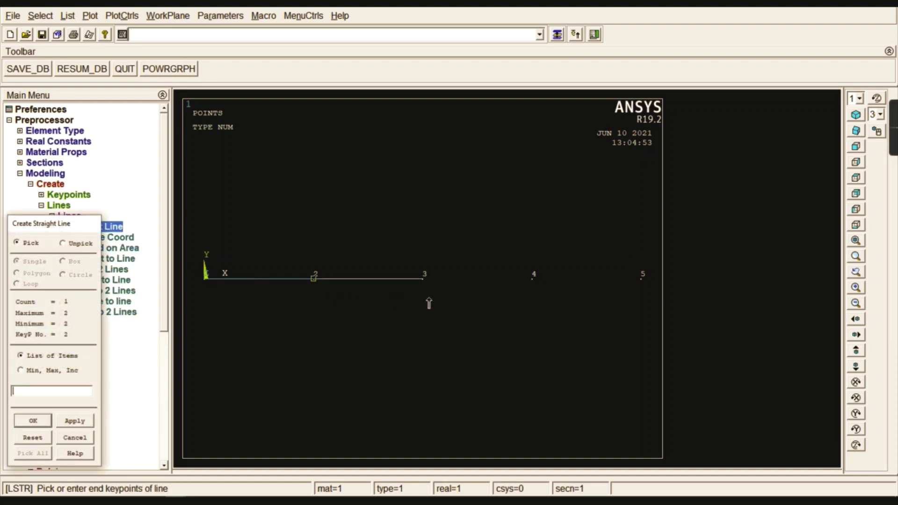
{"action": "left_click", "coordinate": [429, 302]}
{"action": "left_click", "coordinate": [430, 304]}
{"action": "left_click", "coordinate": [534, 301]}
{"action": "left_click", "coordinate": [534, 301]}
{"action": "left_click", "coordinate": [610, 298]}
{"action": "left_click", "coordinate": [41, 421]}
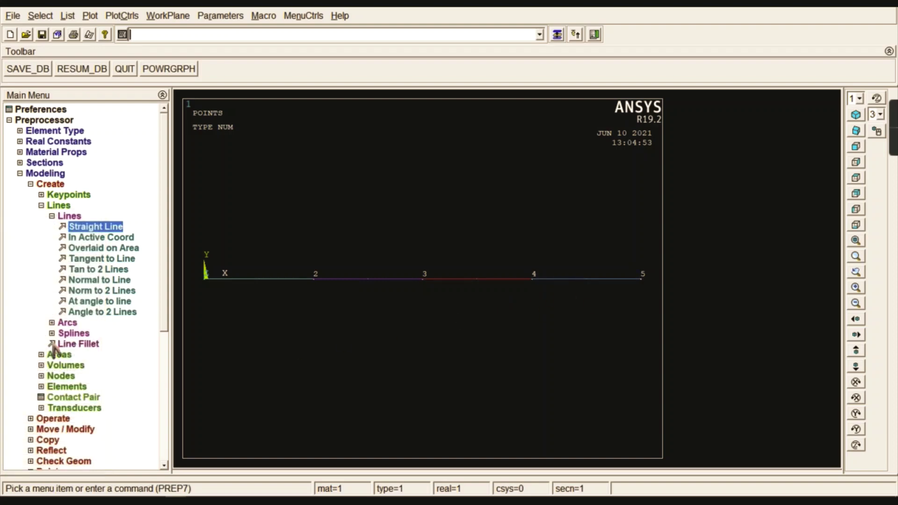
- Set the manual mesh size on all lines to 10 element divisions
{"action": "left_click", "coordinate": [59, 216]}
{"action": "left_click", "coordinate": [57, 206]}
{"action": "left_click", "coordinate": [50, 184]}
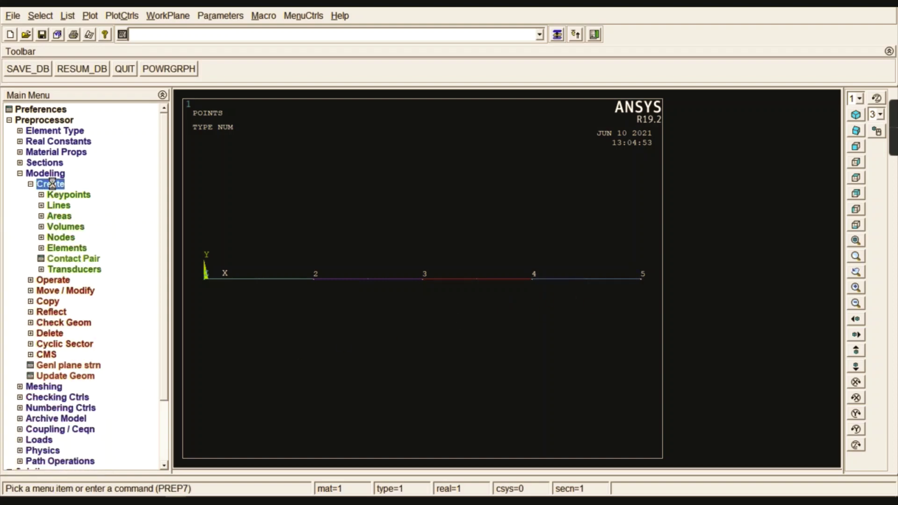
{"action": "left_click", "coordinate": [50, 174]}
{"action": "left_click", "coordinate": [49, 183]}
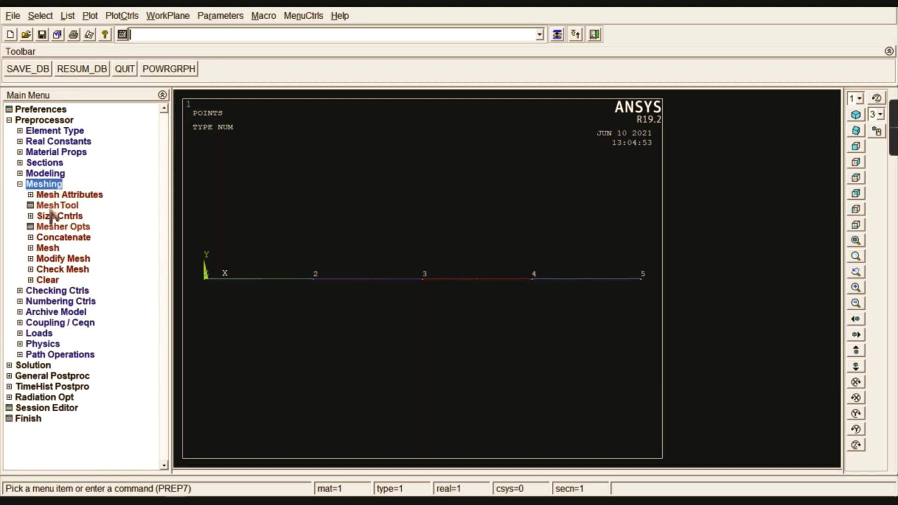
{"action": "left_click", "coordinate": [57, 216]}
{"action": "left_click", "coordinate": [69, 237]}
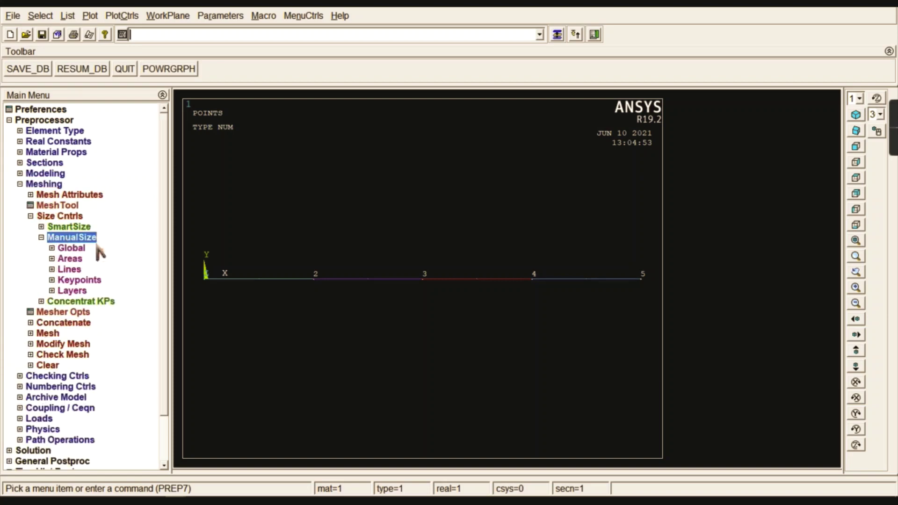
{"action": "left_click", "coordinate": [71, 270]}
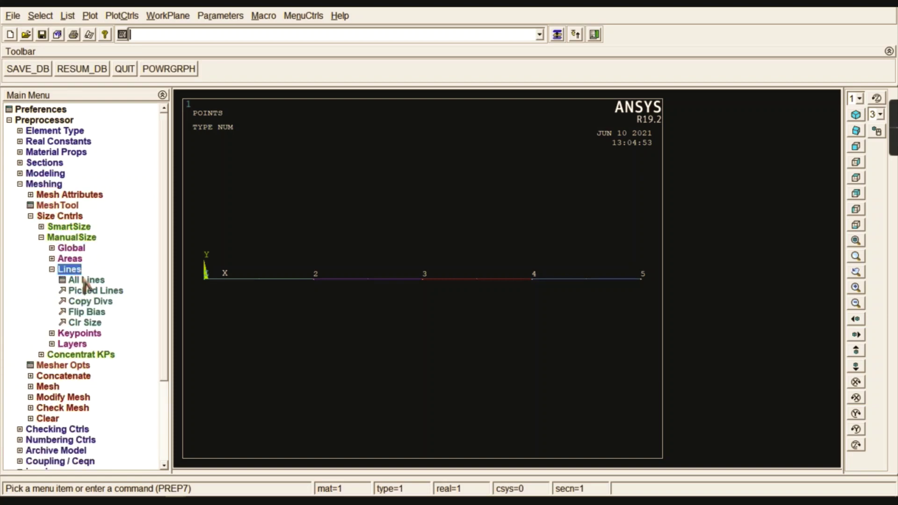
{"action": "left_click", "coordinate": [86, 280]}
{"action": "left_click", "coordinate": [501, 210]}
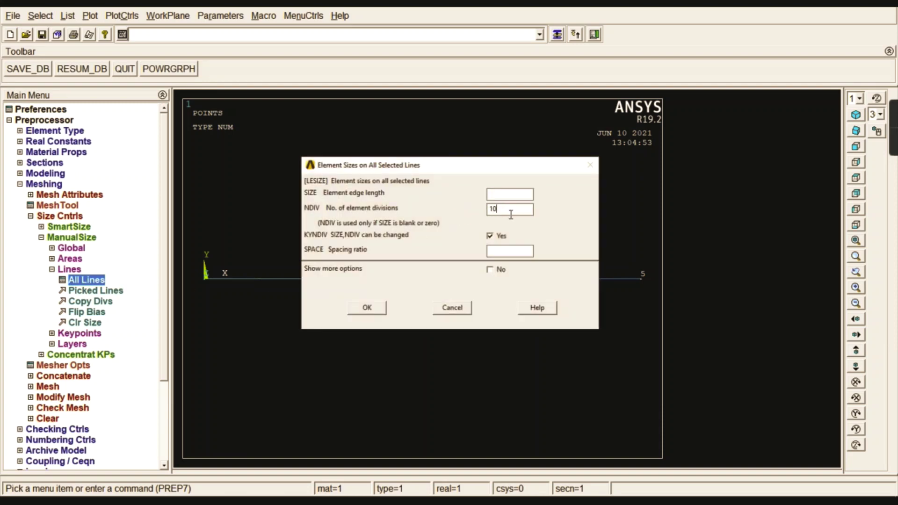
{"action": "left_click", "coordinate": [365, 308]}
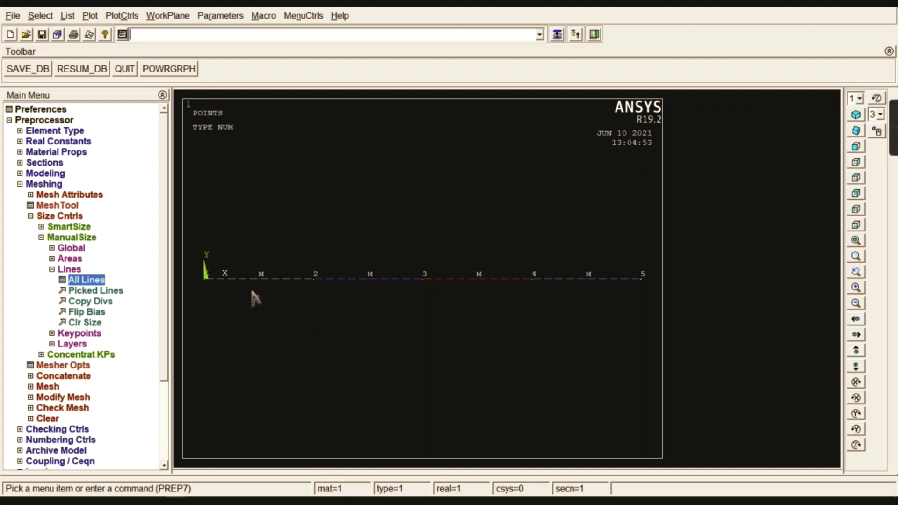
- Mesh all the beam lines with elements
{"action": "left_click", "coordinate": [75, 269]}
{"action": "left_click", "coordinate": [72, 228]}
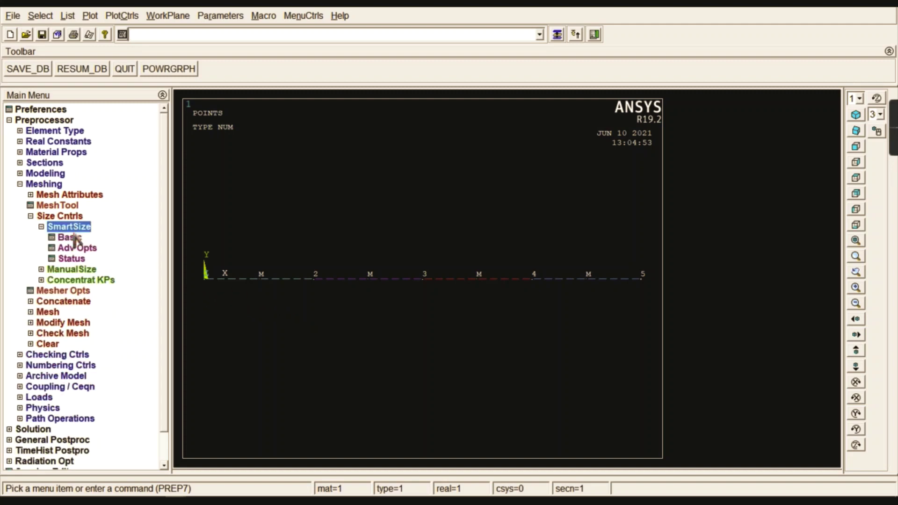
{"action": "left_click", "coordinate": [73, 228]}
{"action": "left_click", "coordinate": [58, 217]}
{"action": "left_click", "coordinate": [49, 184]}
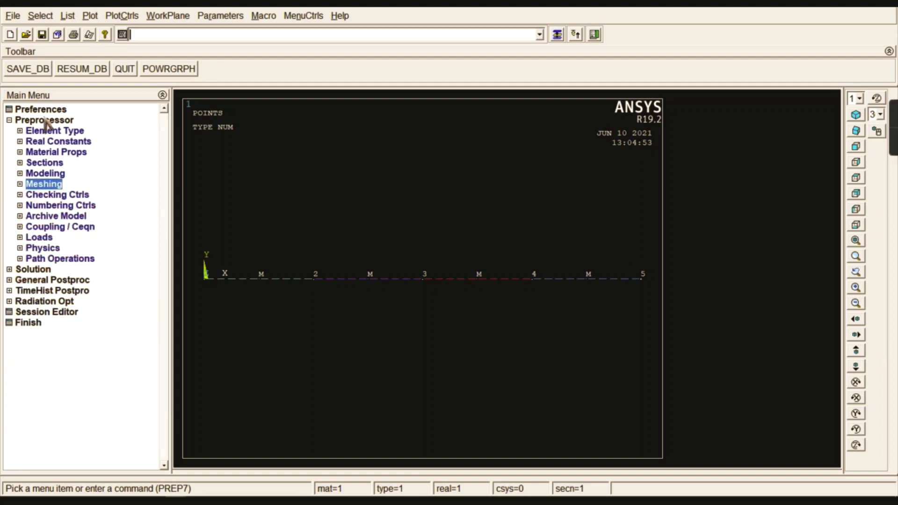
{"action": "left_click", "coordinate": [50, 185]}
{"action": "left_click", "coordinate": [53, 248]}
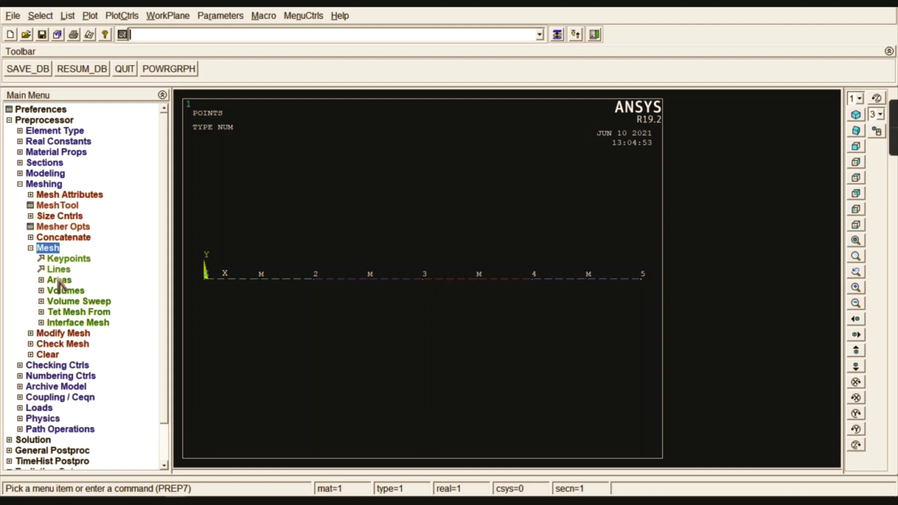
{"action": "left_click", "coordinate": [60, 269]}
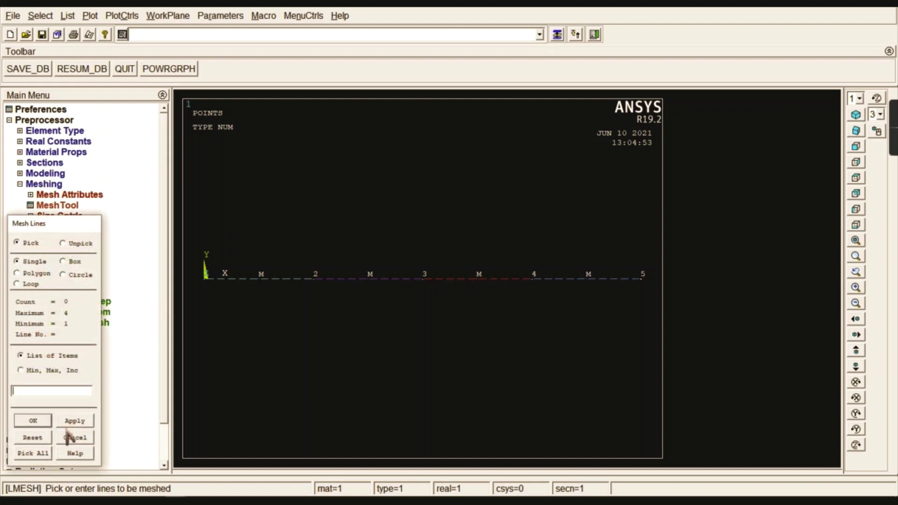
{"action": "left_click", "coordinate": [45, 453]}
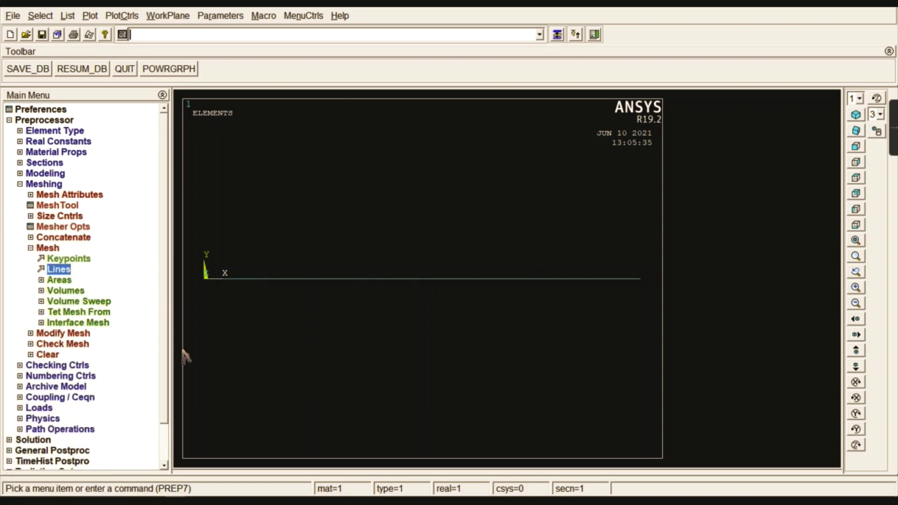
{"action": "left_click", "coordinate": [43, 248]}
{"action": "left_click", "coordinate": [43, 184]}
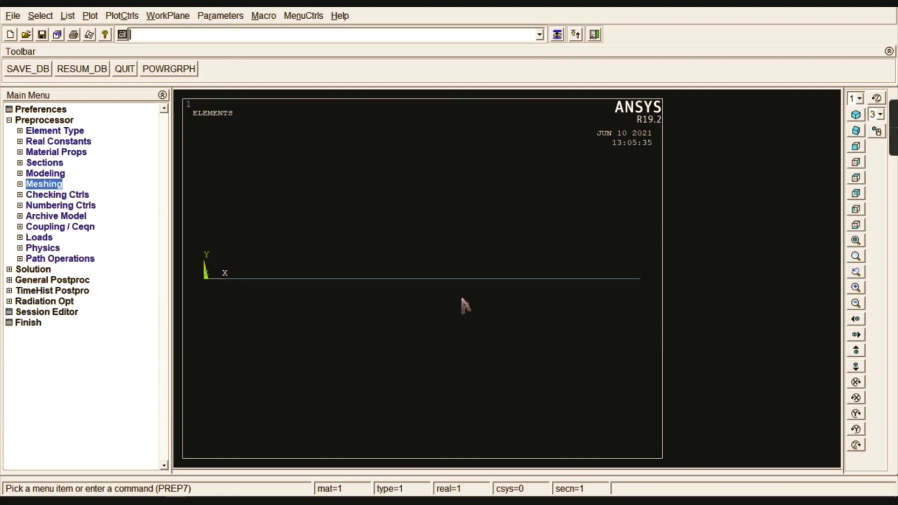
- Plot the lines of the model and turn on keypoint numbers in the plot numbering
{"action": "left_click", "coordinate": [90, 16]}
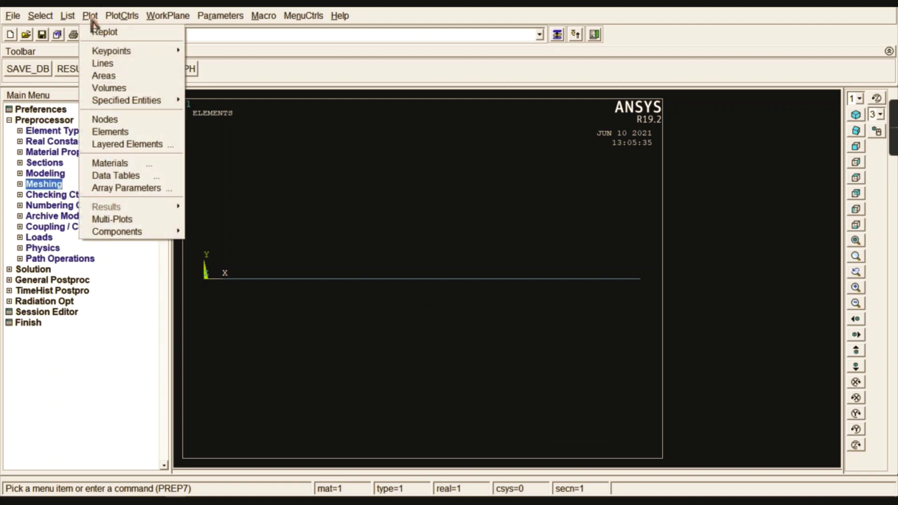
{"action": "left_click", "coordinate": [101, 64]}
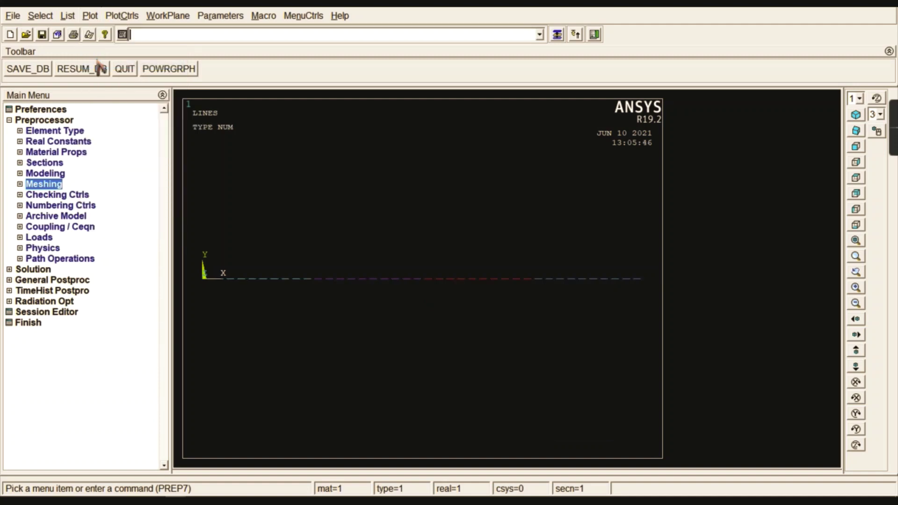
{"action": "left_click", "coordinate": [117, 17]}
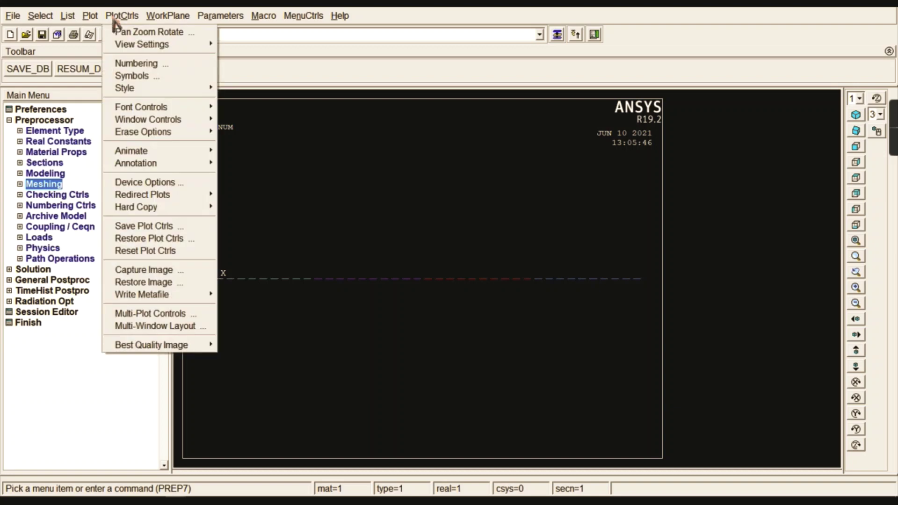
{"action": "left_click", "coordinate": [136, 63]}
{"action": "left_click", "coordinate": [495, 153]}
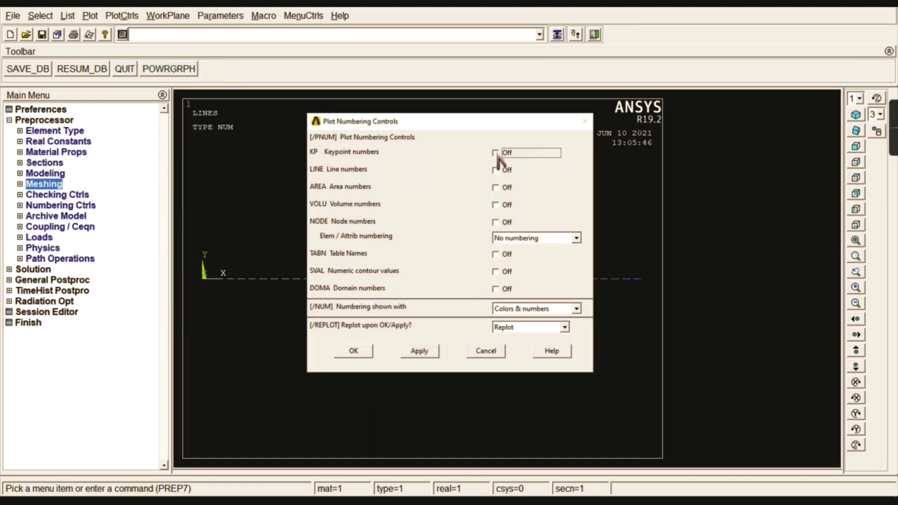
{"action": "left_click", "coordinate": [354, 352]}
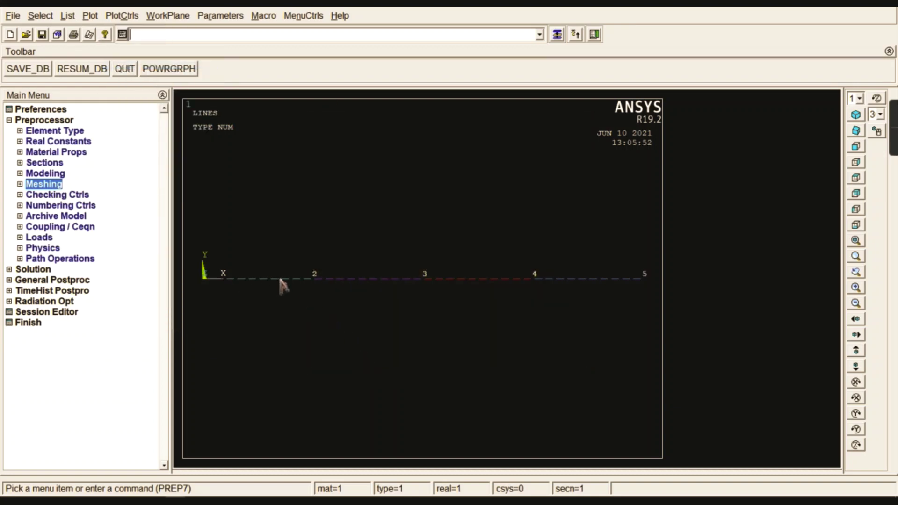
- Apply a displacement constraint on keypoint 1 in the solution phase, constraining UX, UY, UZ, ROTX and ROTY as a constant value
{"action": "left_click", "coordinate": [46, 121]}
{"action": "left_click", "coordinate": [46, 132]}
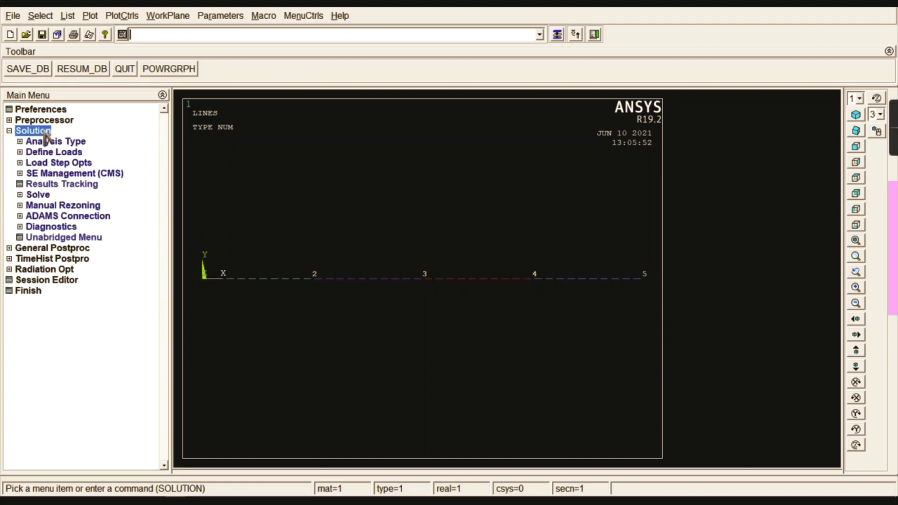
{"action": "left_click", "coordinate": [46, 152]}
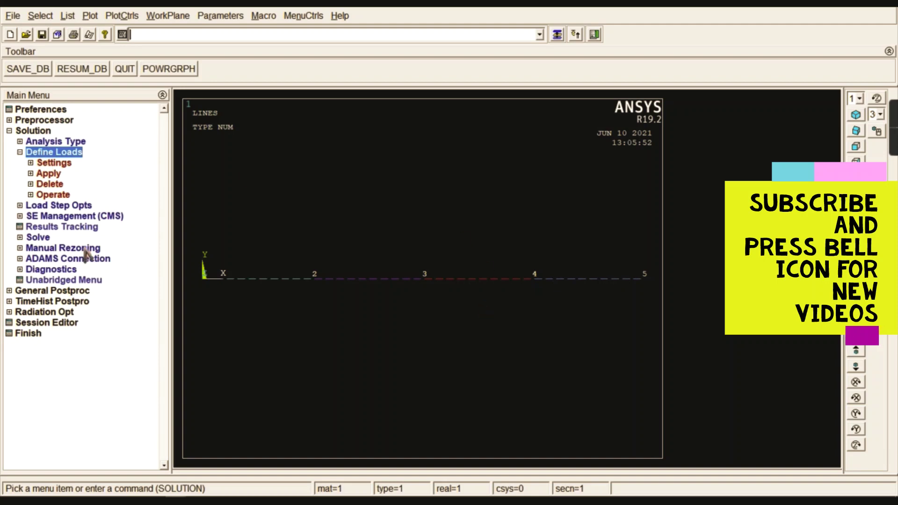
{"action": "left_click", "coordinate": [47, 174]}
{"action": "left_click", "coordinate": [66, 184]}
{"action": "left_click", "coordinate": [79, 195]}
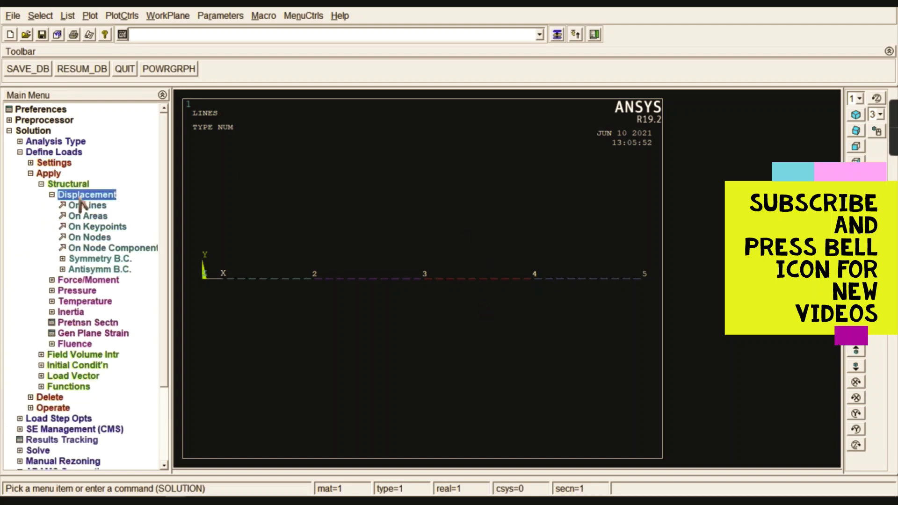
{"action": "left_click", "coordinate": [92, 227]}
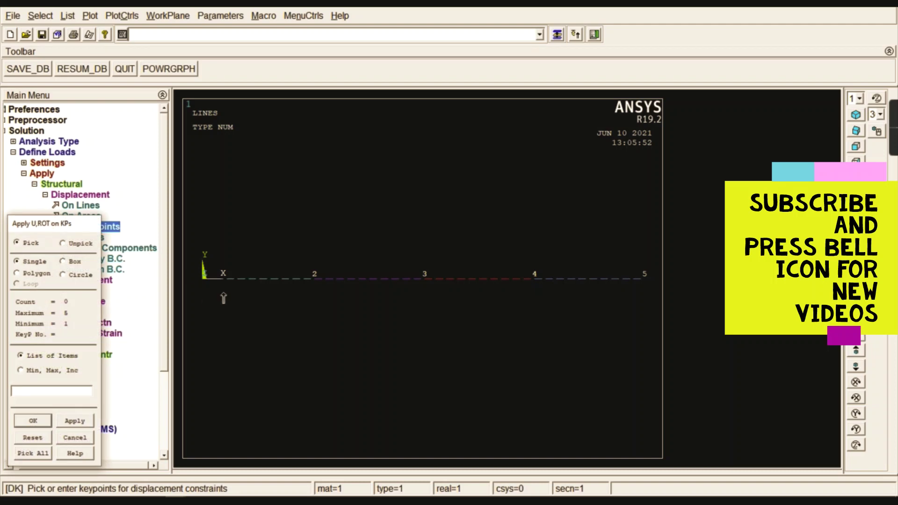
{"action": "left_click", "coordinate": [201, 293]}
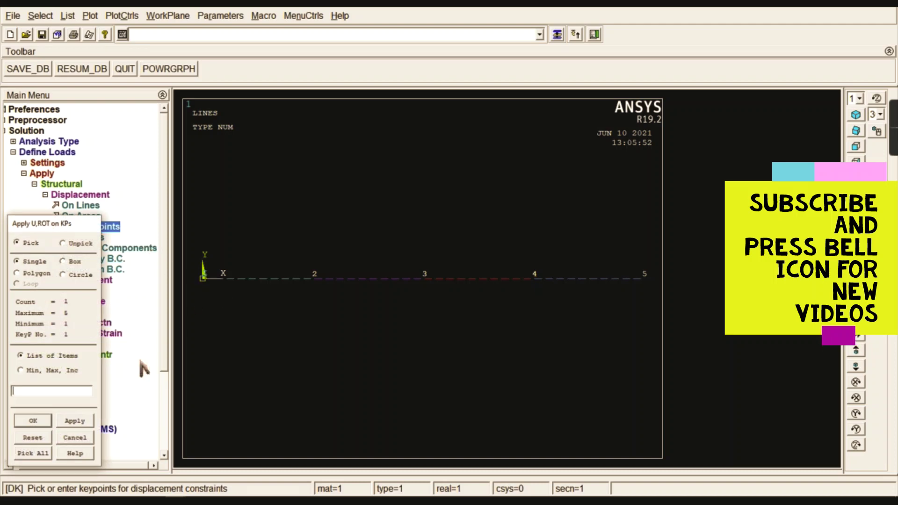
{"action": "left_click", "coordinate": [34, 421]}
{"action": "left_click_drag", "start_coordinate": [503, 197], "coordinate": [513, 223]}
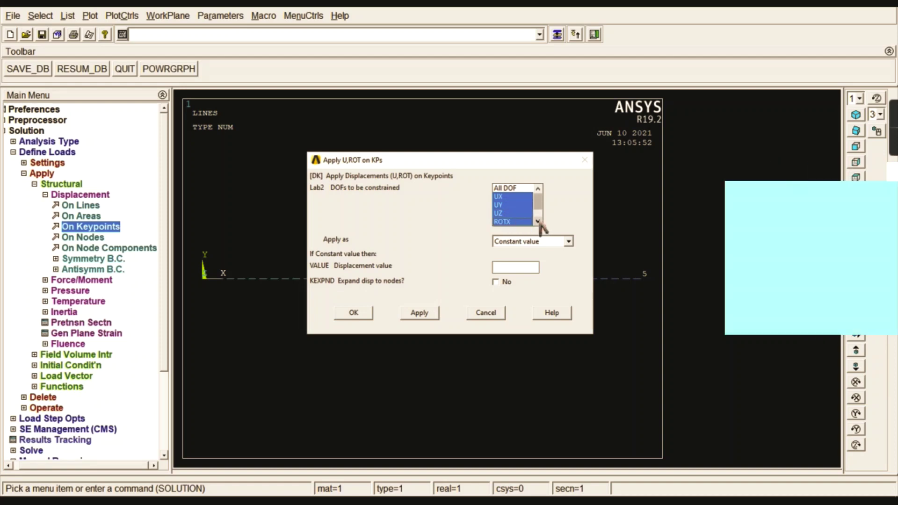
{"action": "left_click", "coordinate": [538, 222]}
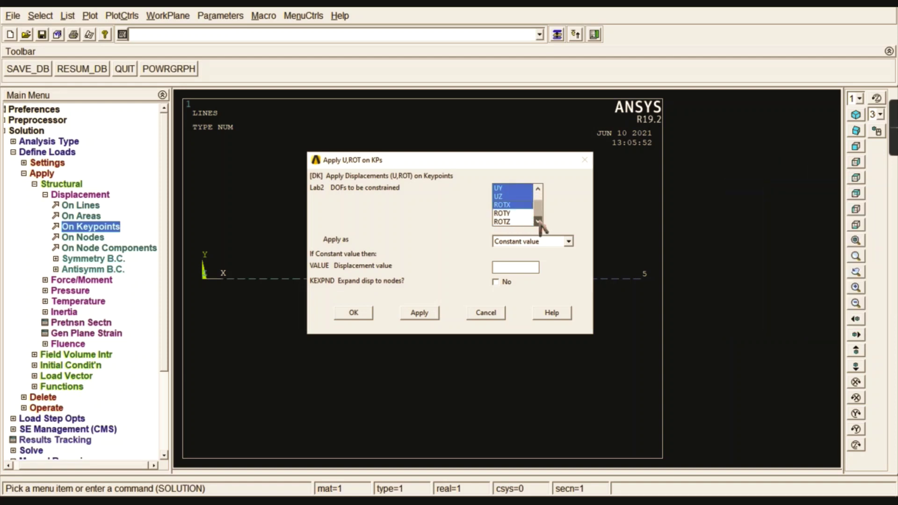
{"action": "left_click", "coordinate": [508, 213]}
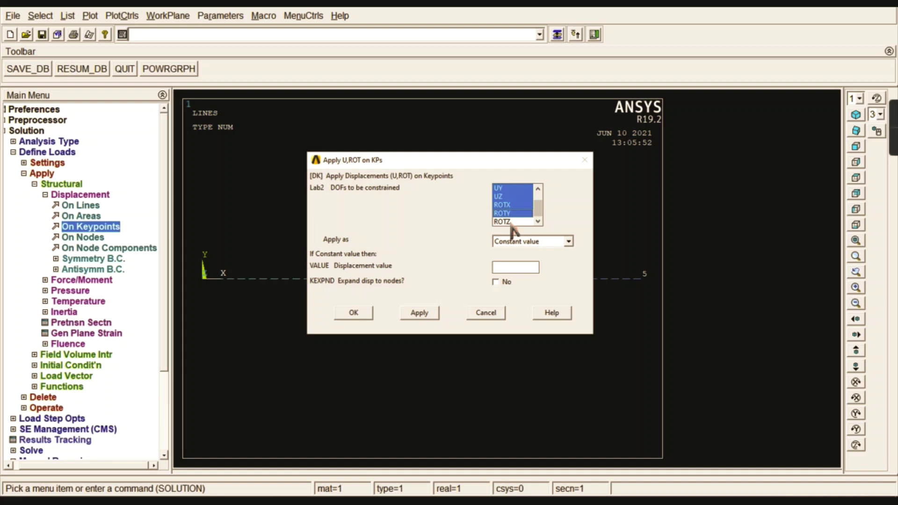
{"action": "mouse_move", "coordinate": [538, 209]}
{"action": "left_mouse_down"}
{"action": "mouse_move", "coordinate": [537, 199]}
{"action": "mouse_move", "coordinate": [539, 212]}
{"action": "left_mouse_up"}
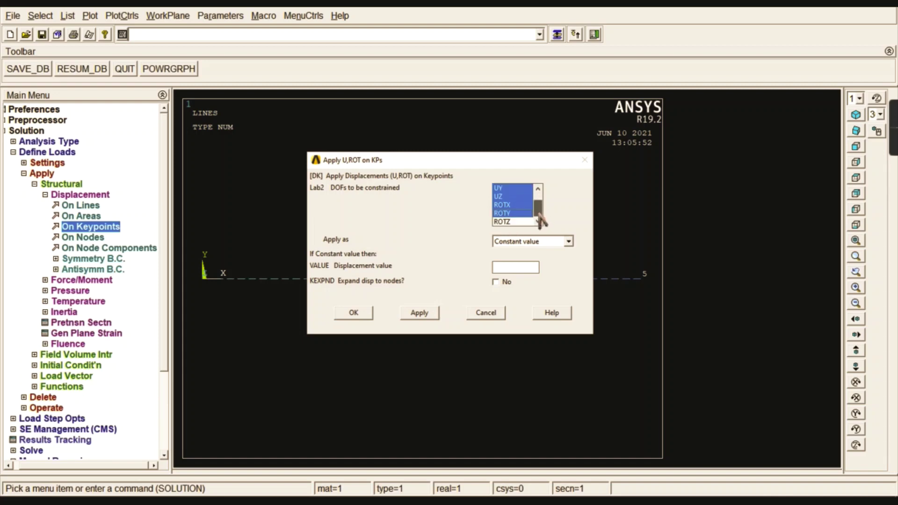
{"action": "left_click", "coordinate": [352, 313]}
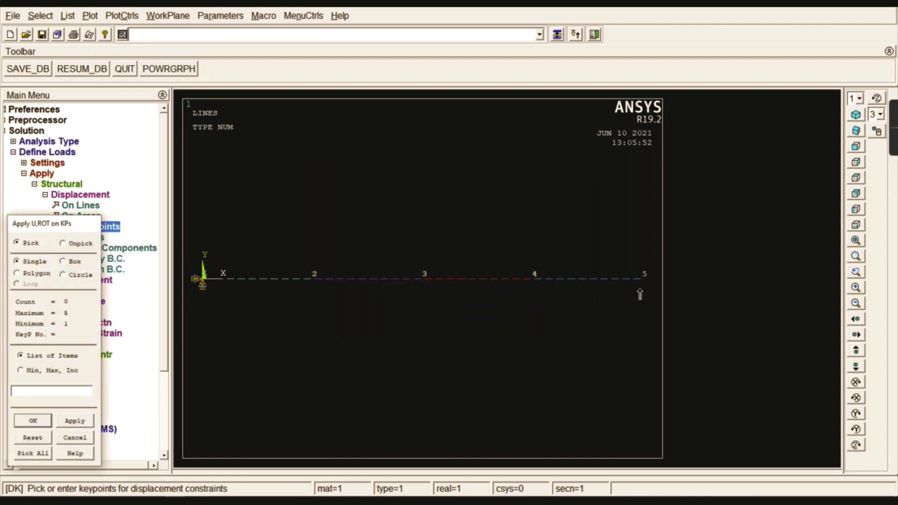
- Apply a displacement constraint on keypoint 5 with only UY constrained
{"action": "left_click", "coordinate": [33, 421]}
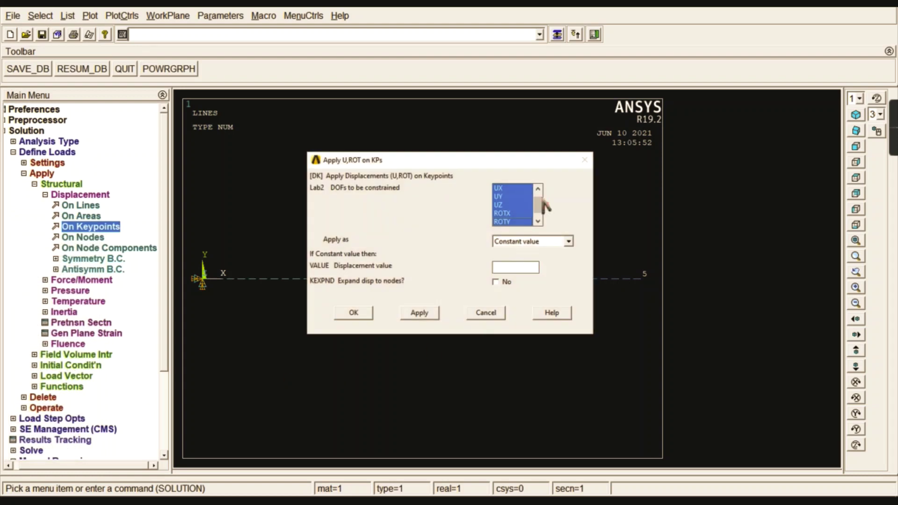
{"action": "left_click", "coordinate": [519, 221]}
{"action": "left_click", "coordinate": [513, 212]}
{"action": "left_click", "coordinate": [510, 204]}
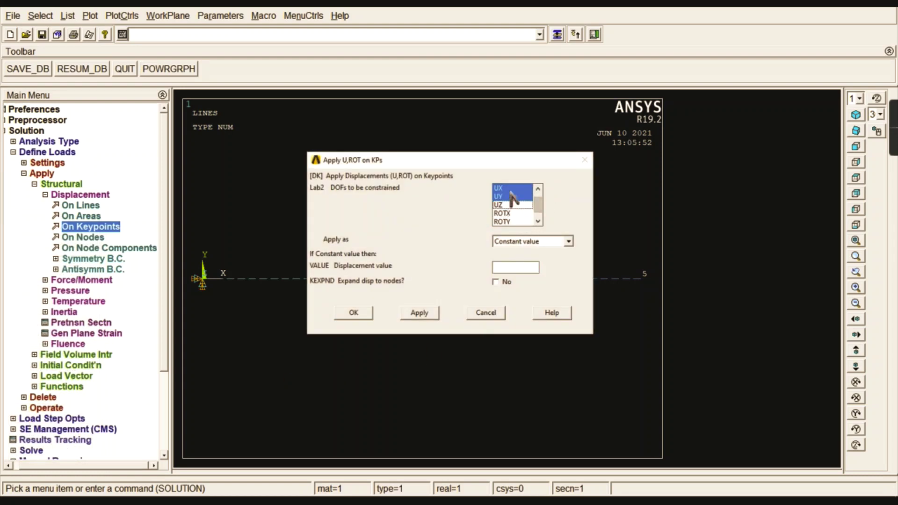
{"action": "left_click", "coordinate": [511, 189]}
{"action": "left_click_drag", "start_coordinate": [537, 202], "coordinate": [537, 193]}
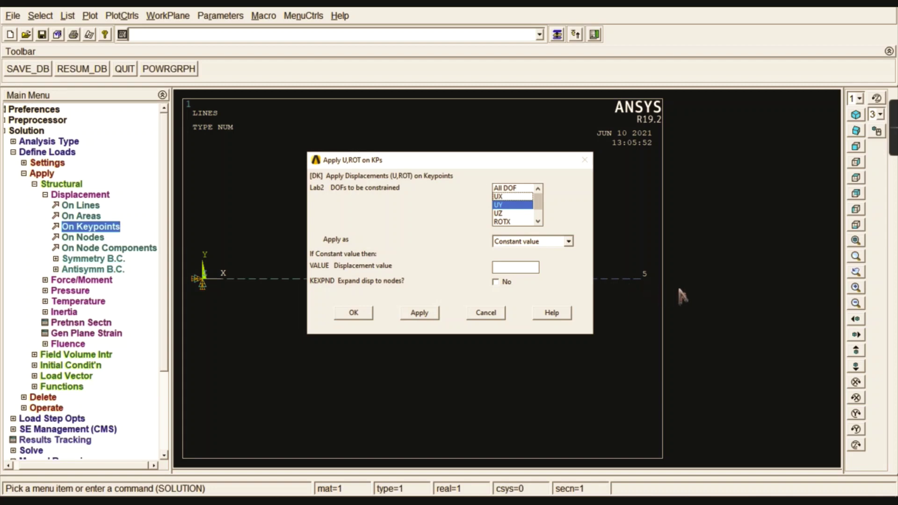
{"action": "left_click", "coordinate": [357, 314]}
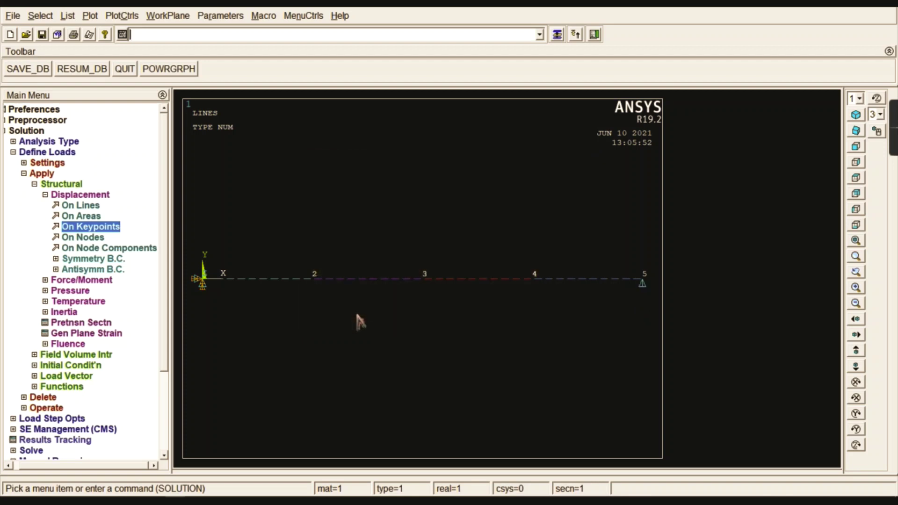
- Apply a constant force of -3000 in the FY direction on keypoint 3, checking the load against the beam problem diagram
{"action": "left_click", "coordinate": [81, 193]}
{"action": "left_click", "coordinate": [83, 206]}
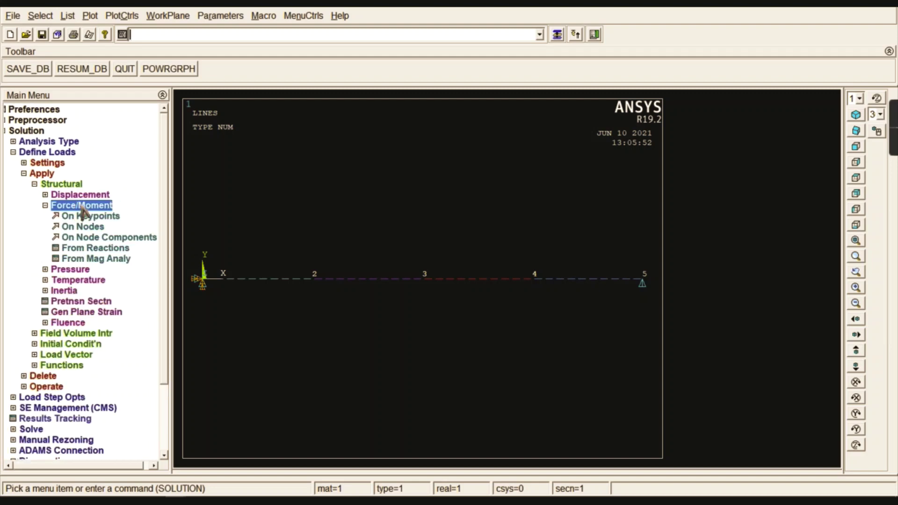
{"action": "left_click", "coordinate": [94, 216]}
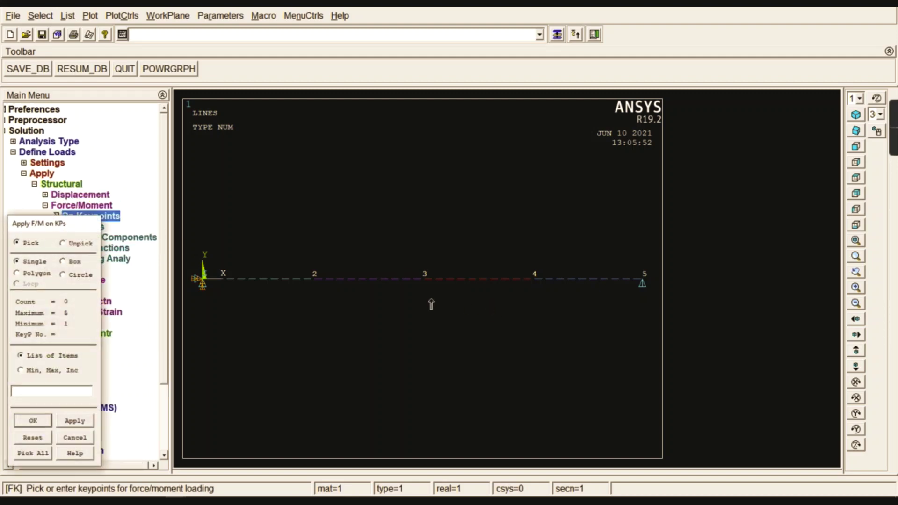
{"action": "left_click", "coordinate": [33, 420]}
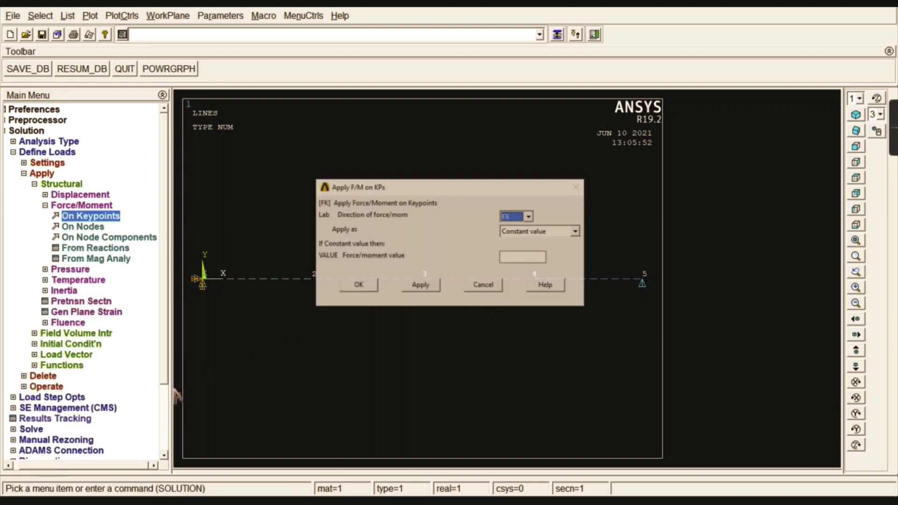
{"action": "left_click", "coordinate": [529, 216]}
{"action": "left_click", "coordinate": [513, 232]}
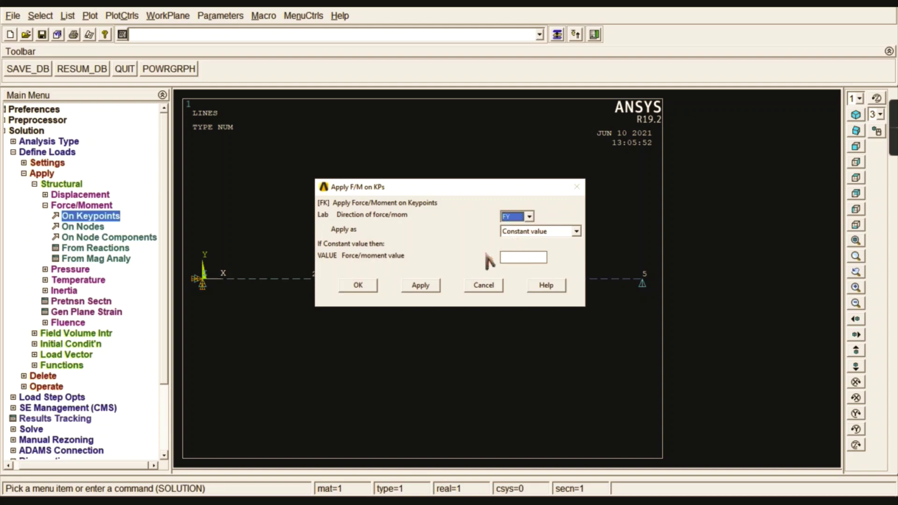
{"action": "left_click", "coordinate": [197, 491]}
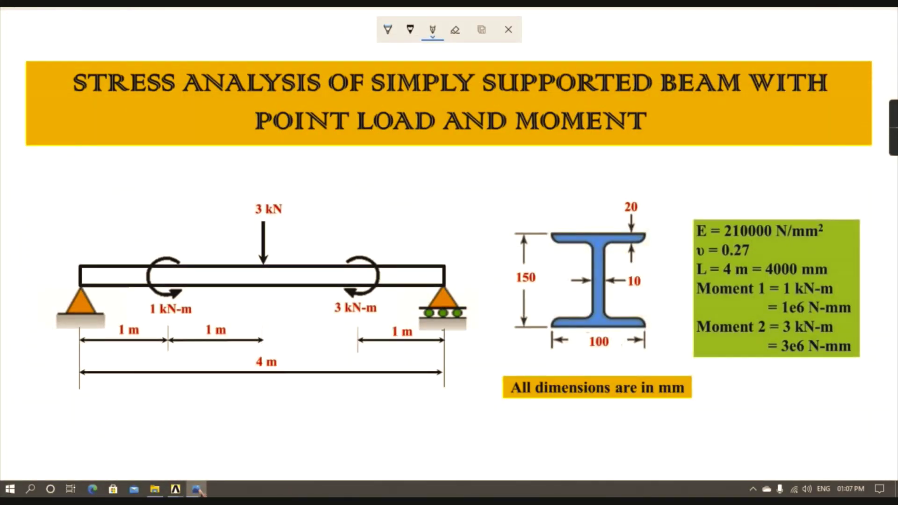
{"action": "left_click", "coordinate": [197, 490]}
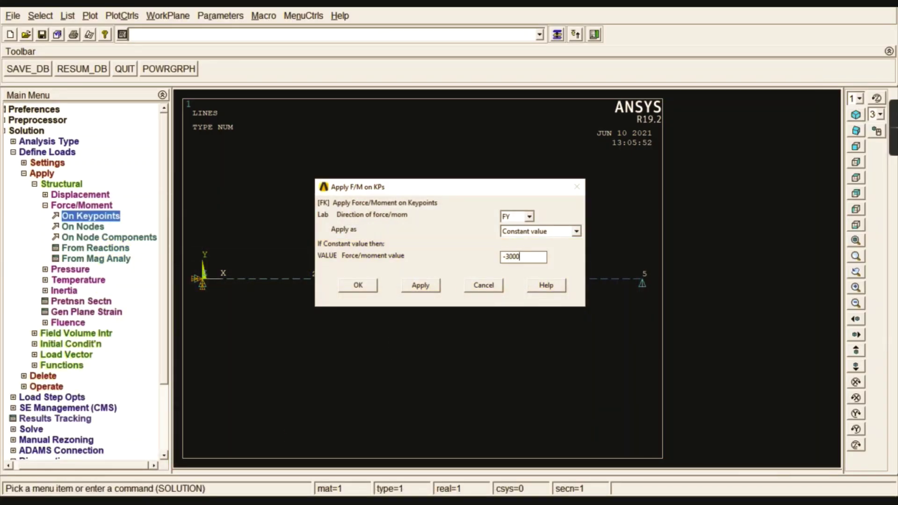
{"action": "left_click", "coordinate": [419, 287]}
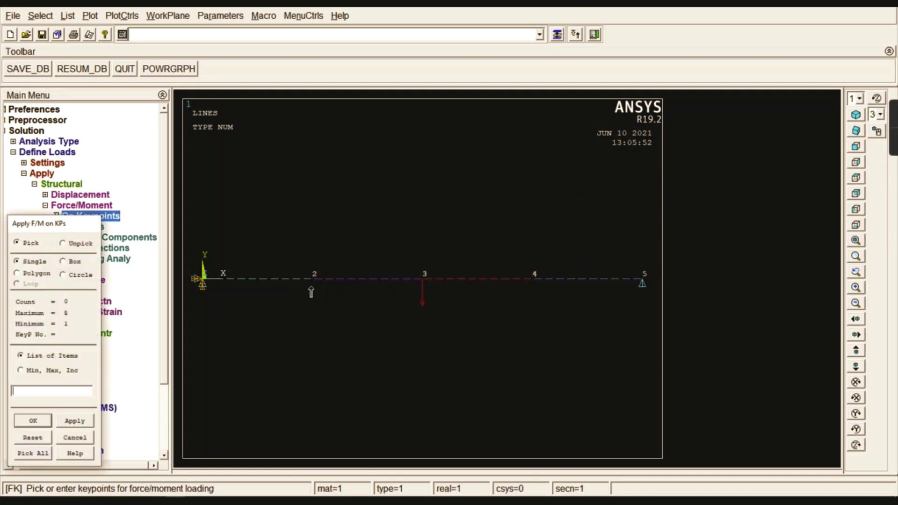
- Apply a constant MZ moment of 1e6 on keypoint 2, checking the value against the beam problem diagram
{"action": "left_click", "coordinate": [33, 420]}
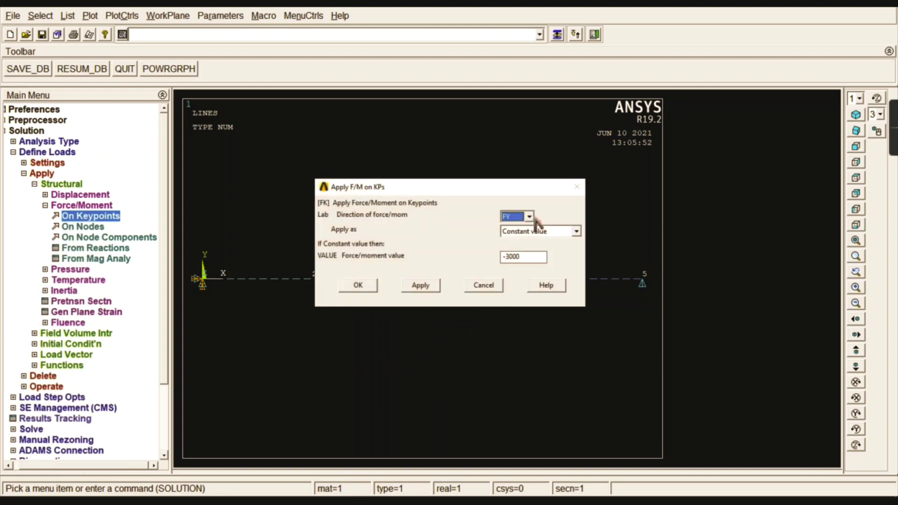
{"action": "left_click", "coordinate": [530, 216]}
{"action": "left_click", "coordinate": [514, 261]}
{"action": "left_click", "coordinate": [194, 490]}
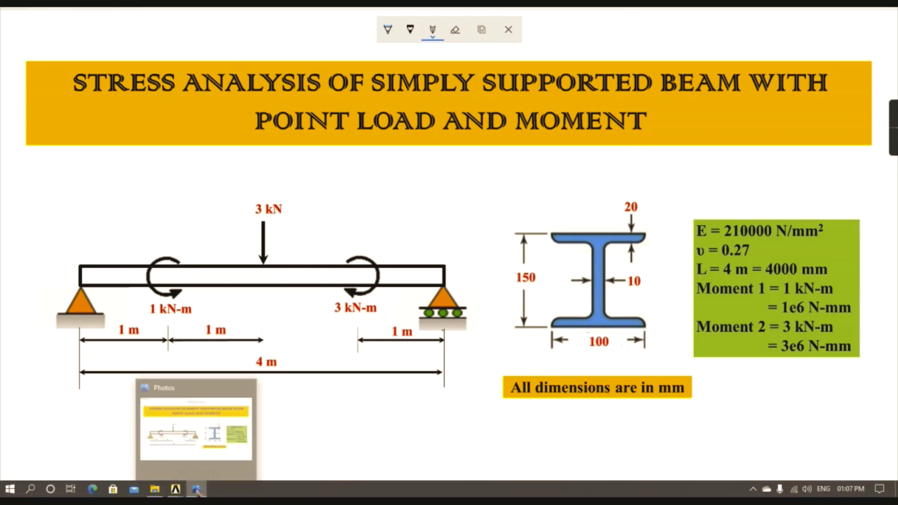
{"action": "left_click", "coordinate": [196, 489]}
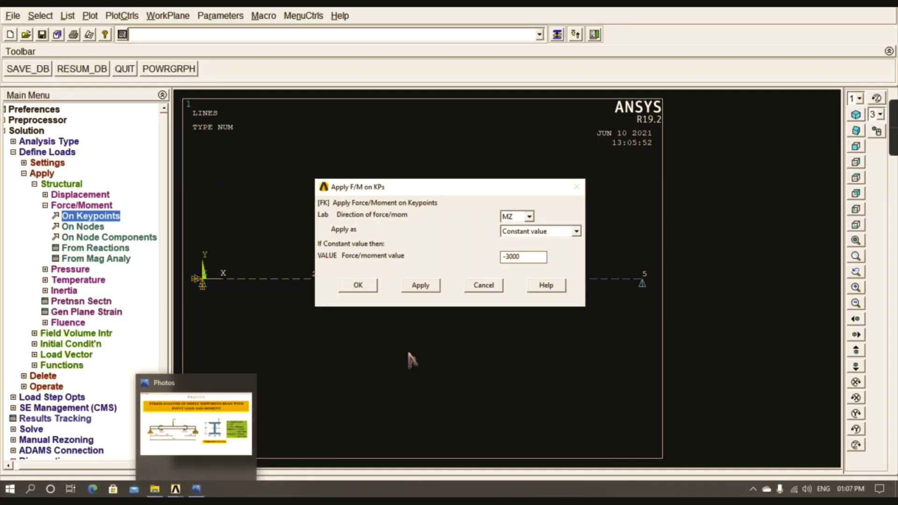
{"action": "left_click_drag", "start_coordinate": [529, 257], "coordinate": [489, 267]}
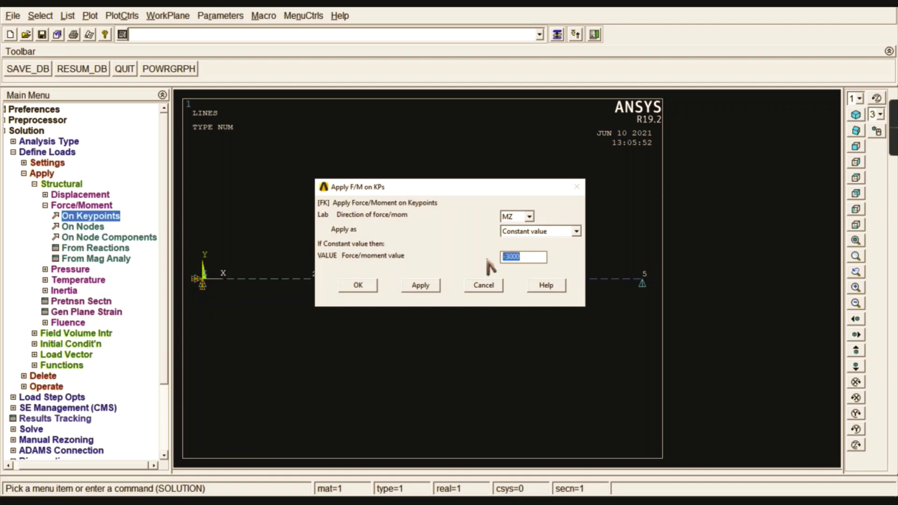
{"action": "type", "text": "1e6"}
{"action": "left_click", "coordinate": [428, 287]}
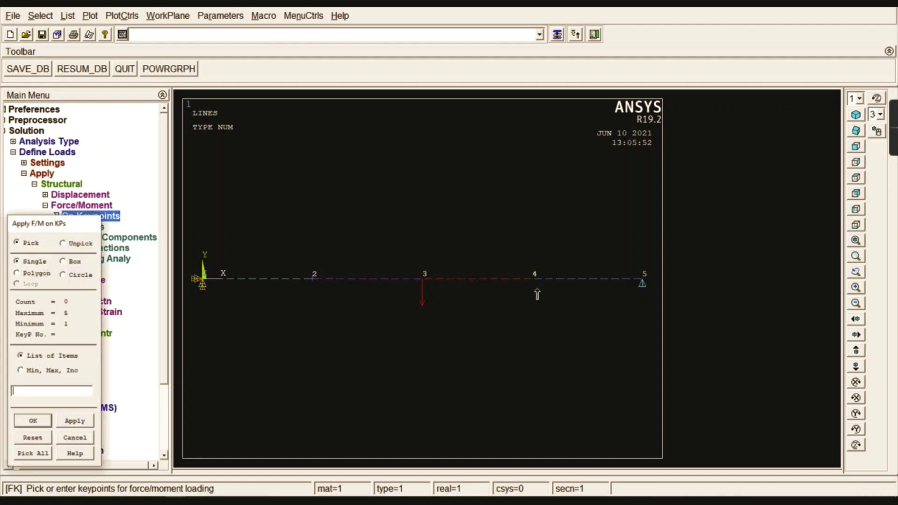
- Apply a constant MZ moment of -3e6 on keypoint 4 and check the moment symbols from an oblique angle
{"action": "left_click", "coordinate": [45, 421]}
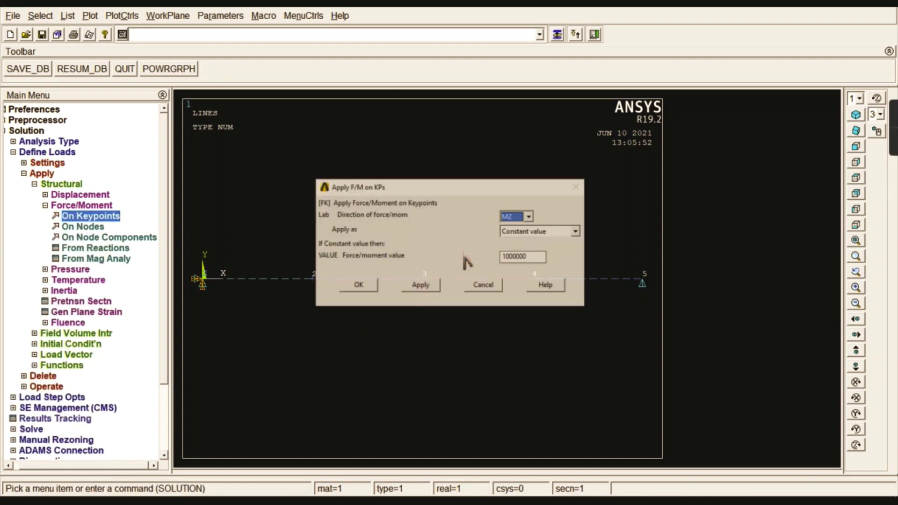
{"action": "double_click", "coordinate": [531, 257]}
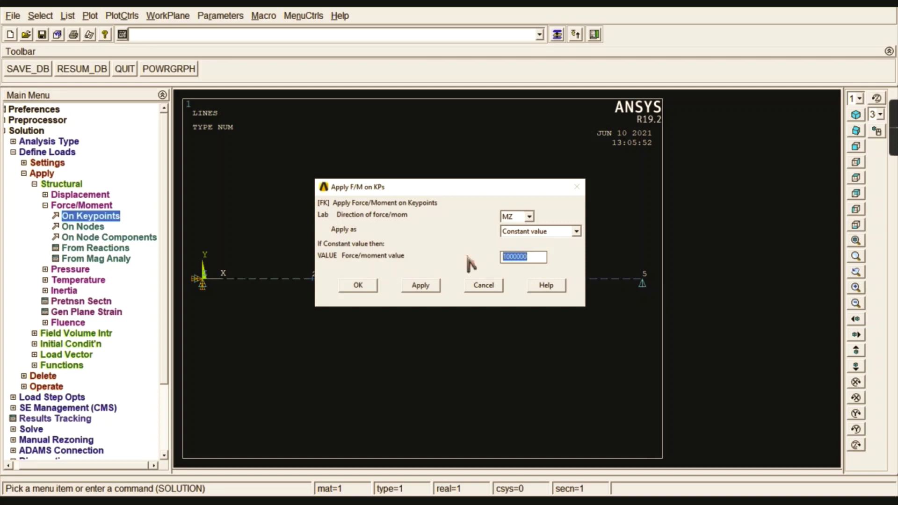
{"action": "type", "text": "-3e6"}
{"action": "left_click", "coordinate": [196, 493]}
{"action": "left_click", "coordinate": [358, 289]}
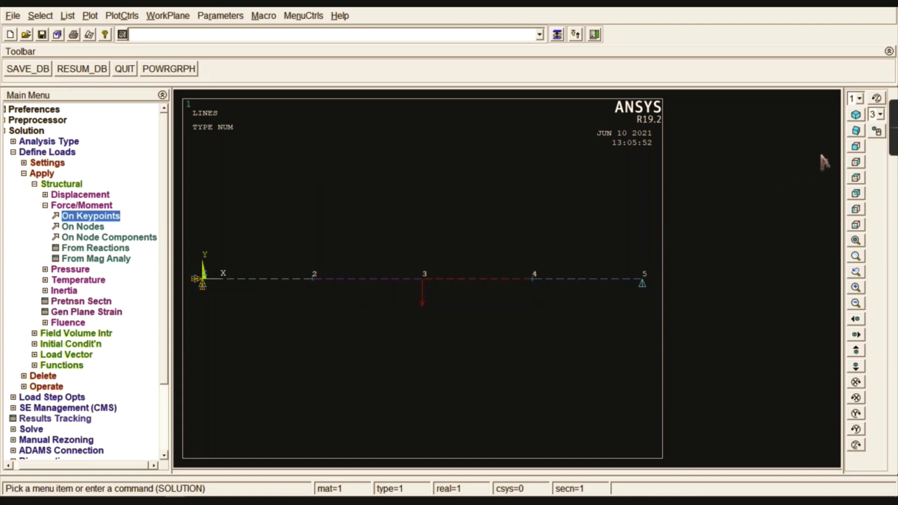
{"action": "left_click", "coordinate": [856, 146]}
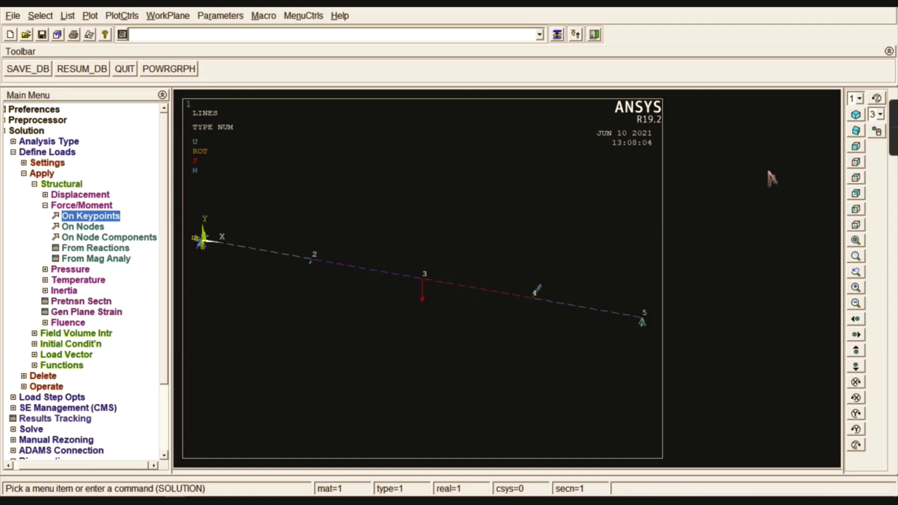
{"action": "left_click", "coordinate": [857, 148]}
- Solve the current load step and dismiss the solution status information
{"action": "left_click", "coordinate": [70, 205]}
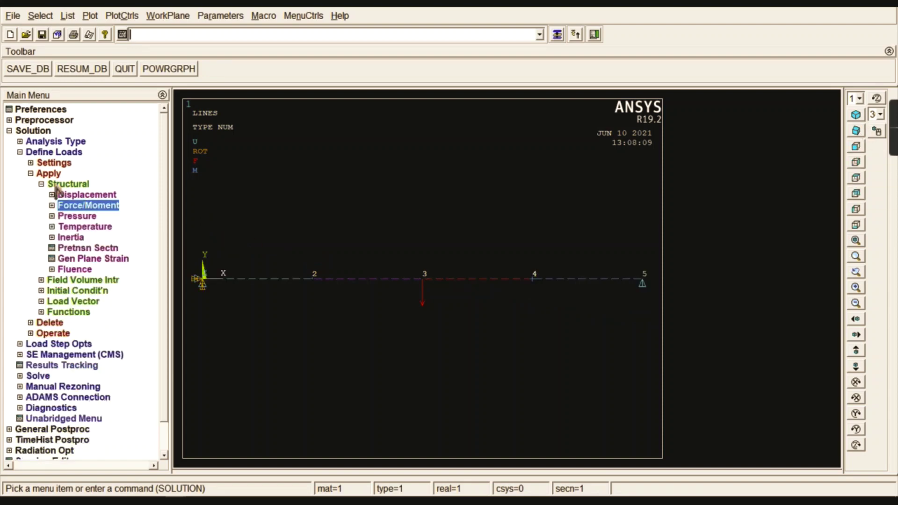
{"action": "left_click", "coordinate": [48, 173]}
{"action": "left_click", "coordinate": [52, 152]}
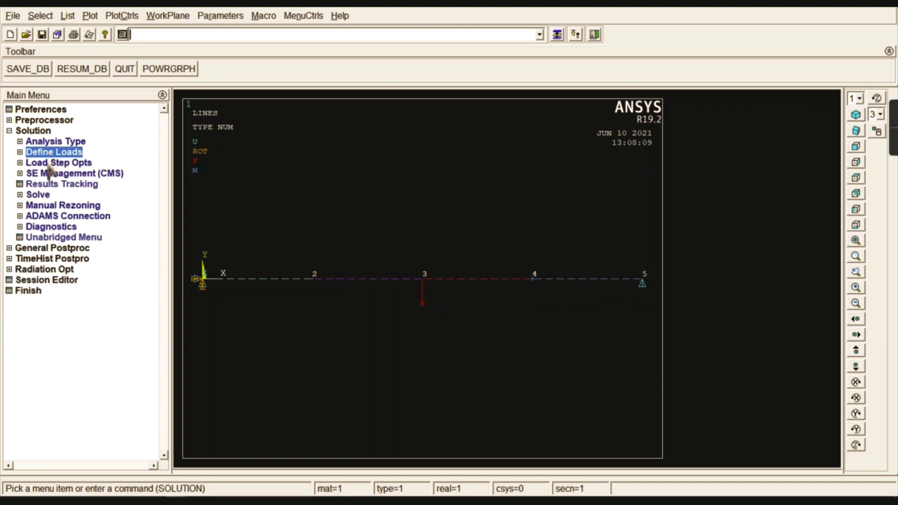
{"action": "left_click", "coordinate": [41, 195]}
{"action": "left_click", "coordinate": [53, 206]}
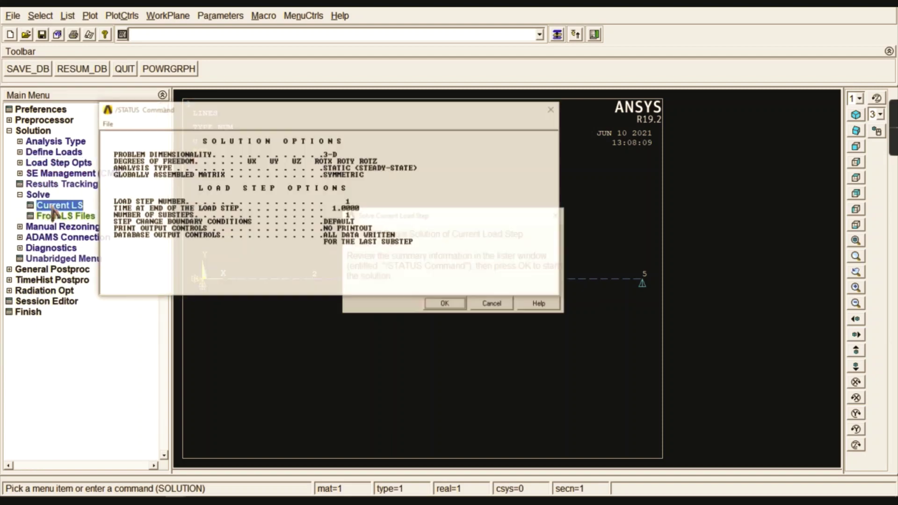
{"action": "left_click", "coordinate": [442, 303]}
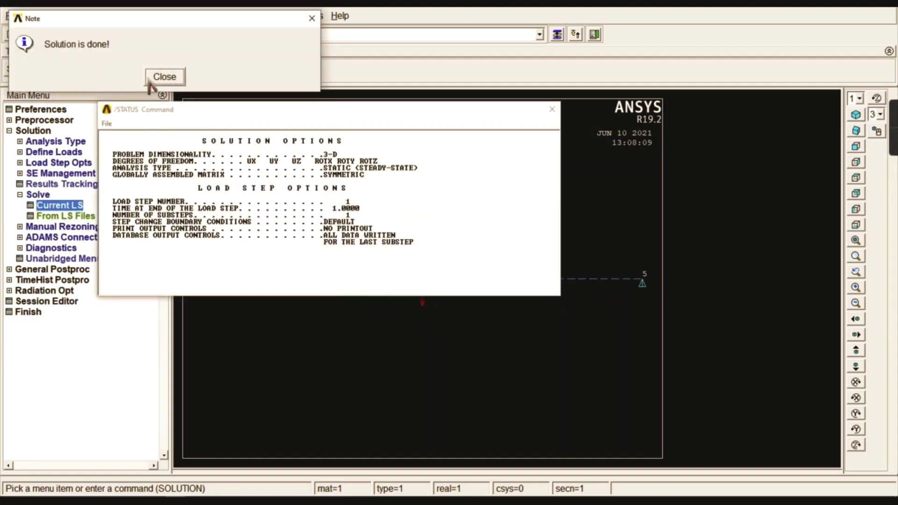
{"action": "left_click", "coordinate": [164, 77]}
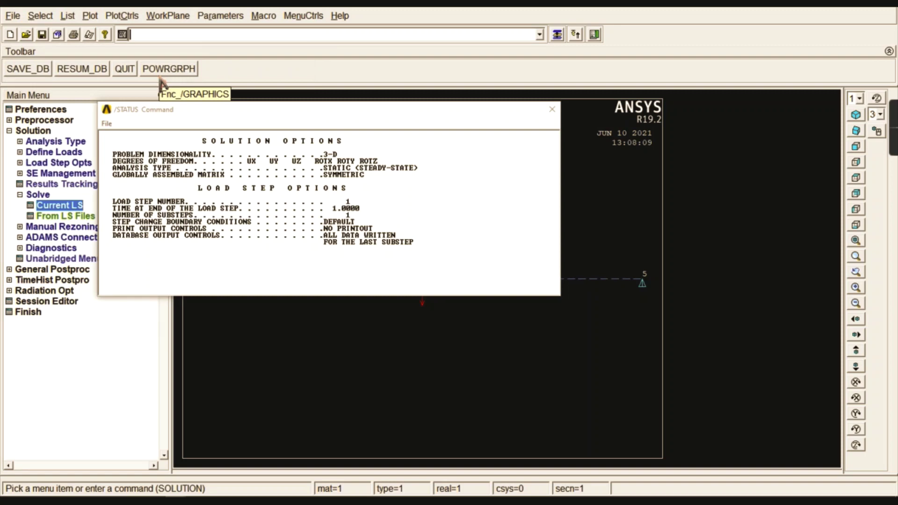
{"action": "left_click", "coordinate": [552, 109]}
- Plot the beam's deformed shape together with the undeformed shape in general postprocessing
{"action": "left_click", "coordinate": [47, 196]}
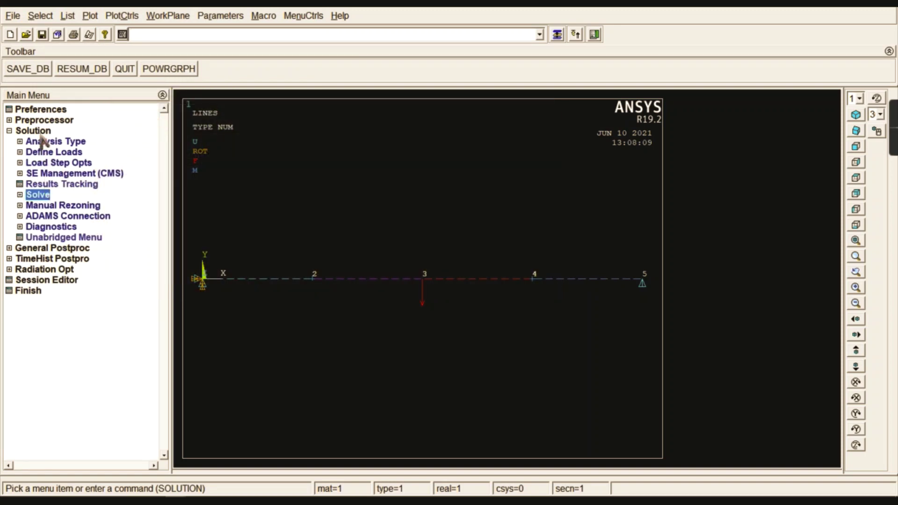
{"action": "left_click", "coordinate": [40, 133]}
{"action": "left_click", "coordinate": [41, 141]}
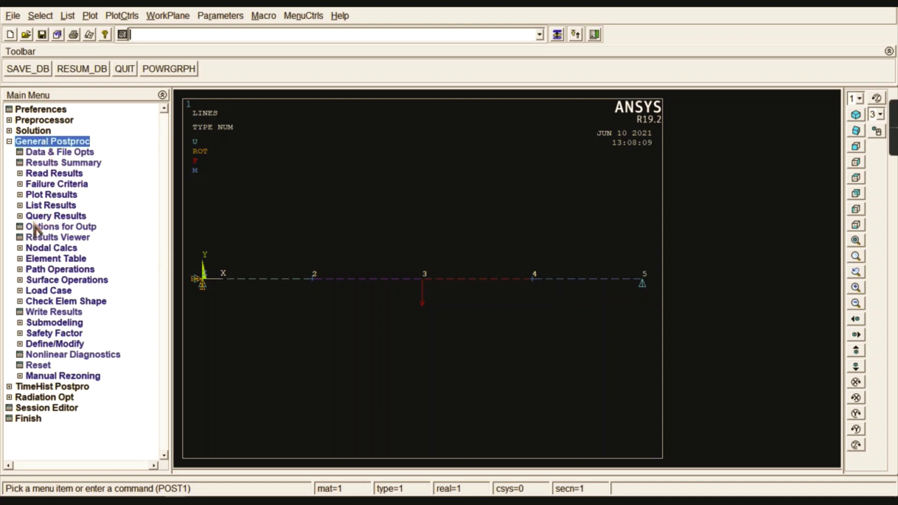
{"action": "left_click", "coordinate": [58, 195]}
{"action": "left_click", "coordinate": [62, 206]}
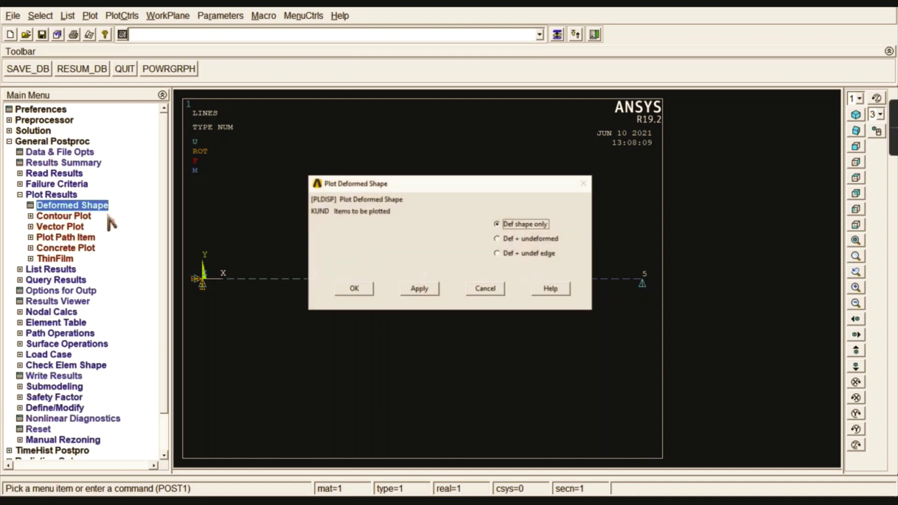
{"action": "left_click", "coordinate": [507, 240]}
{"action": "left_click", "coordinate": [363, 291]}
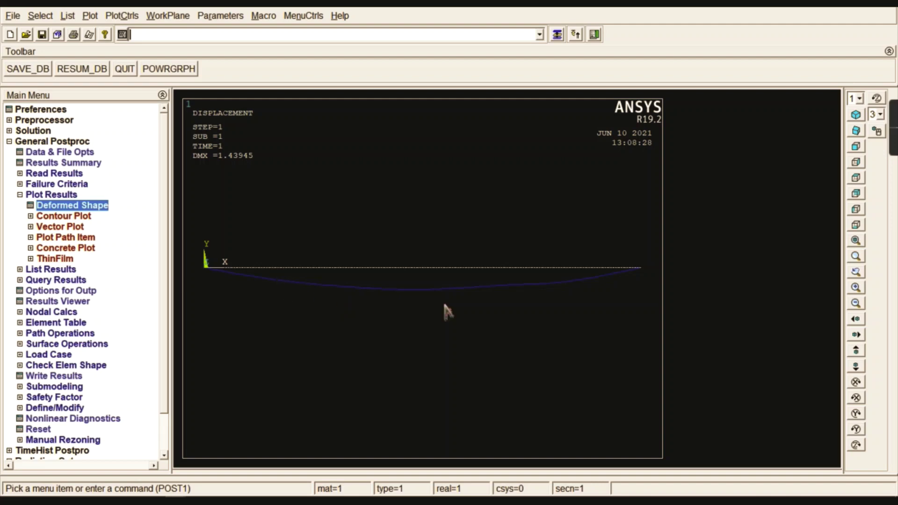
- Plot the nodal solution contour of the displacement vector sum
{"action": "left_click", "coordinate": [64, 216]}
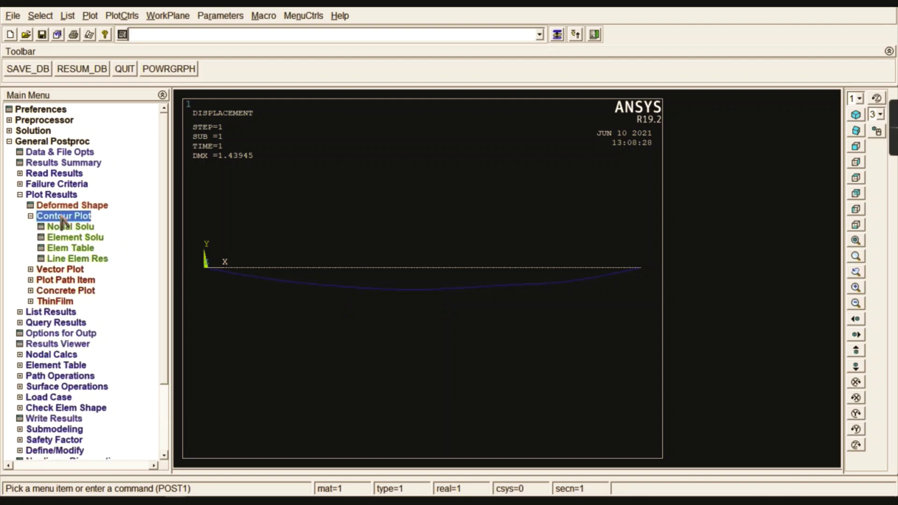
{"action": "left_click", "coordinate": [70, 227]}
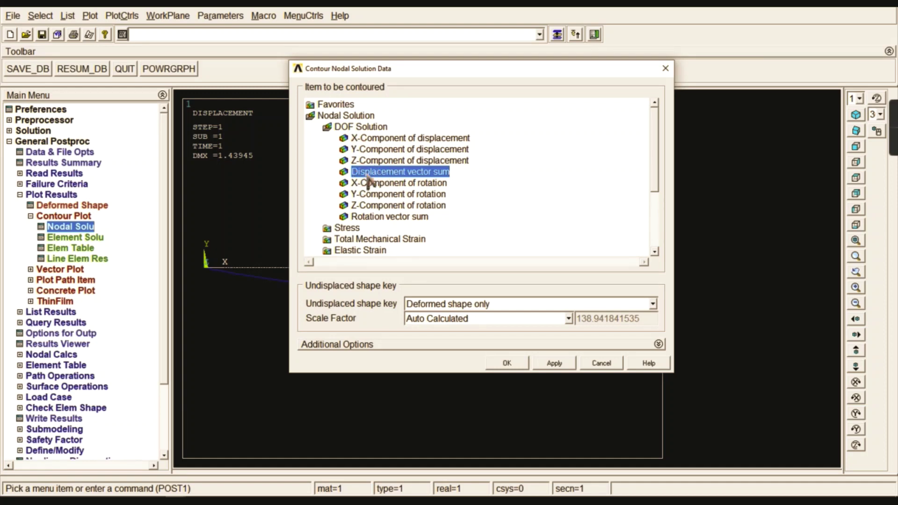
{"action": "left_click", "coordinate": [496, 364]}
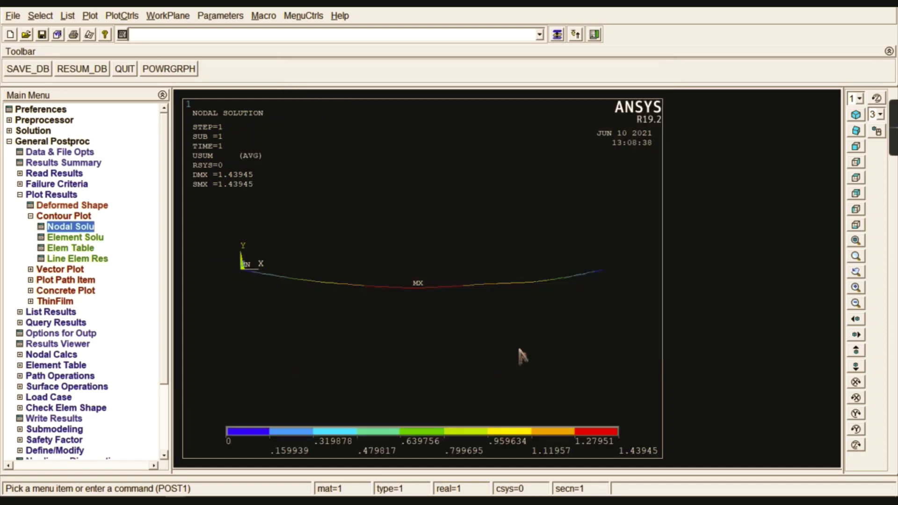
- Turn on the display of element shapes so the contour is drawn on the full I-section beam
{"action": "left_click", "coordinate": [124, 16]}
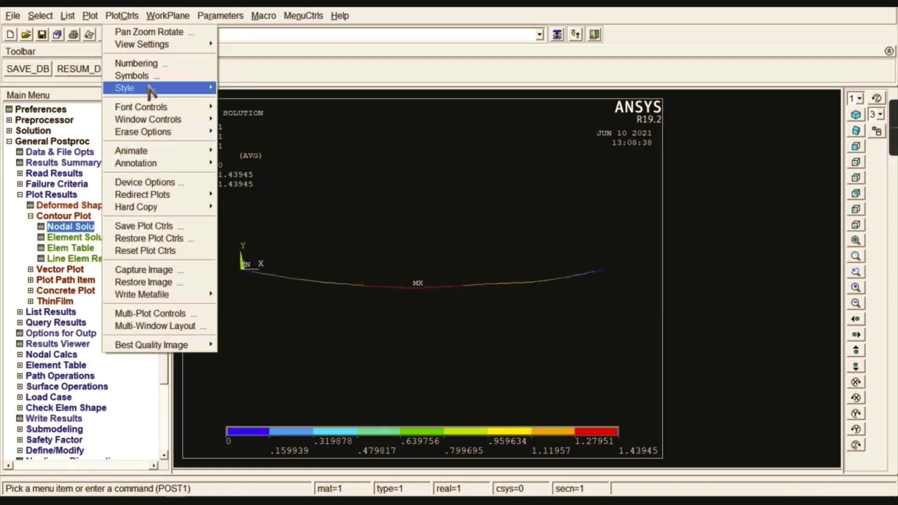
{"action": "mouse_move", "coordinate": [152, 90]}
{"action": "left_click", "coordinate": [276, 101]}
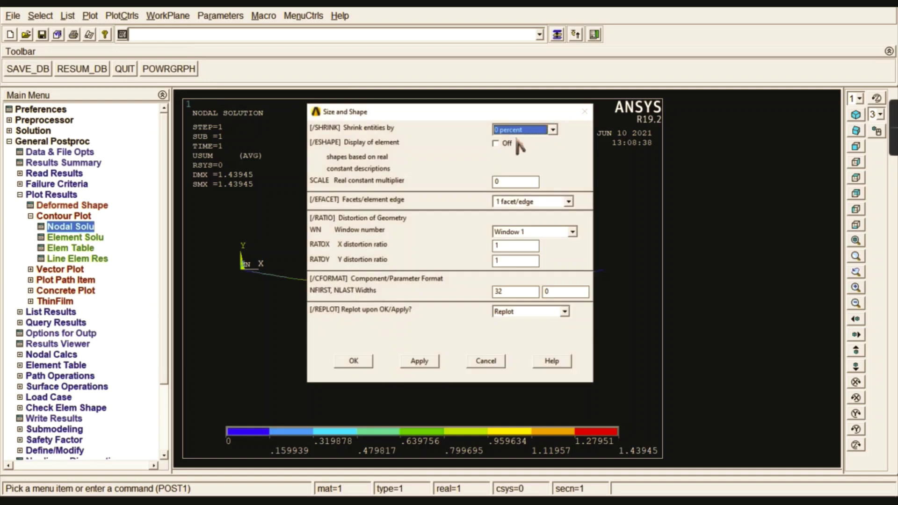
{"action": "left_click", "coordinate": [505, 143]}
{"action": "left_click", "coordinate": [352, 362]}
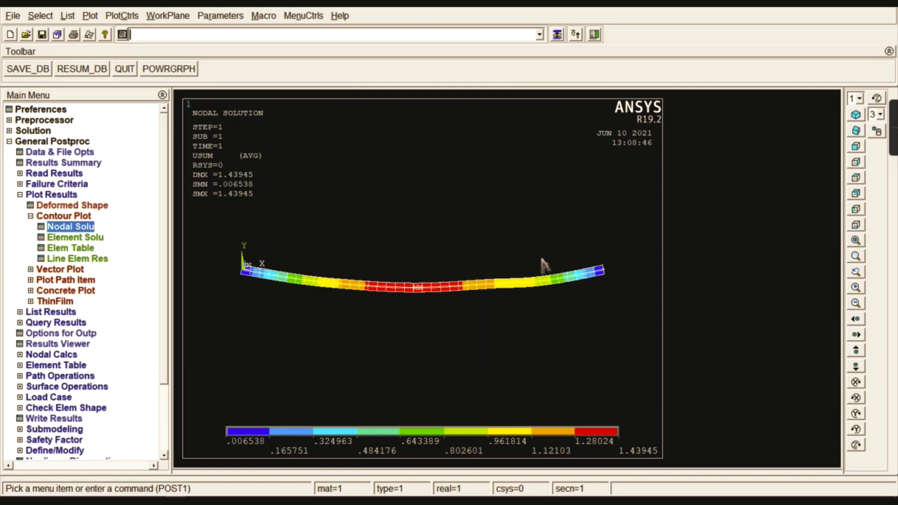
- Examine the displacement contour in isometric view, including a close look at the I-section at the roller-support end
{"action": "left_click", "coordinate": [856, 131]}
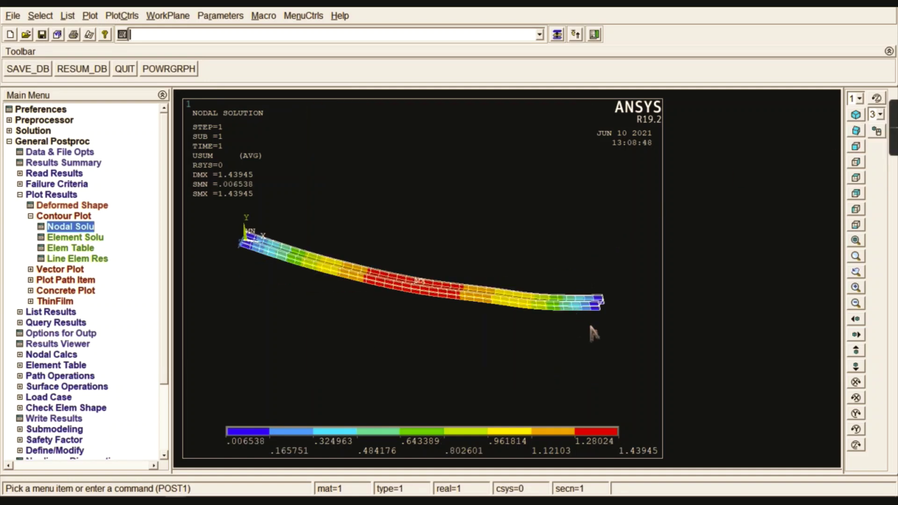
{"action": "left_click", "coordinate": [857, 115]}
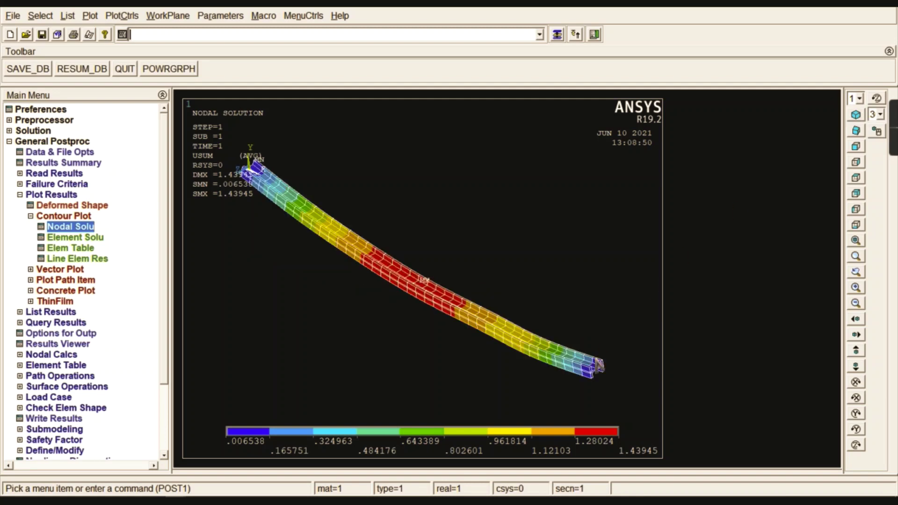
{"action": "left_click", "coordinate": [856, 256]}
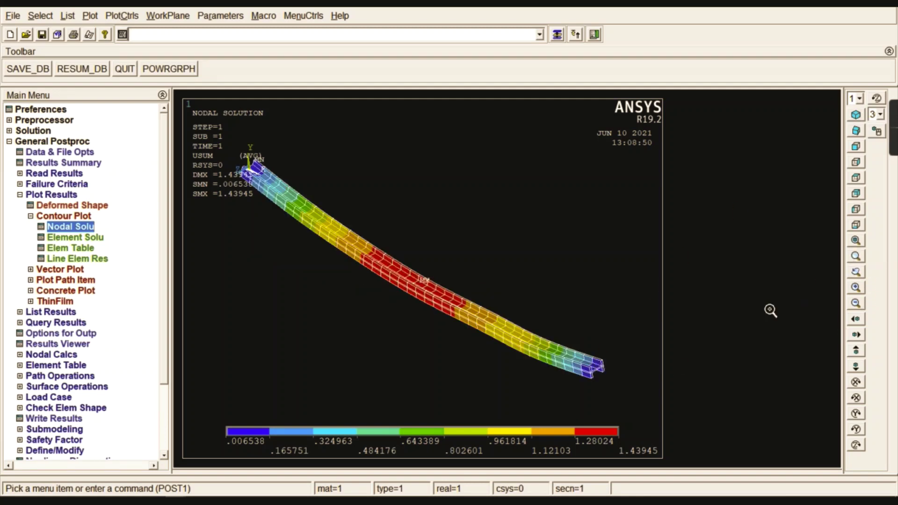
{"action": "left_click", "coordinate": [623, 395]}
{"action": "left_click", "coordinate": [561, 353]}
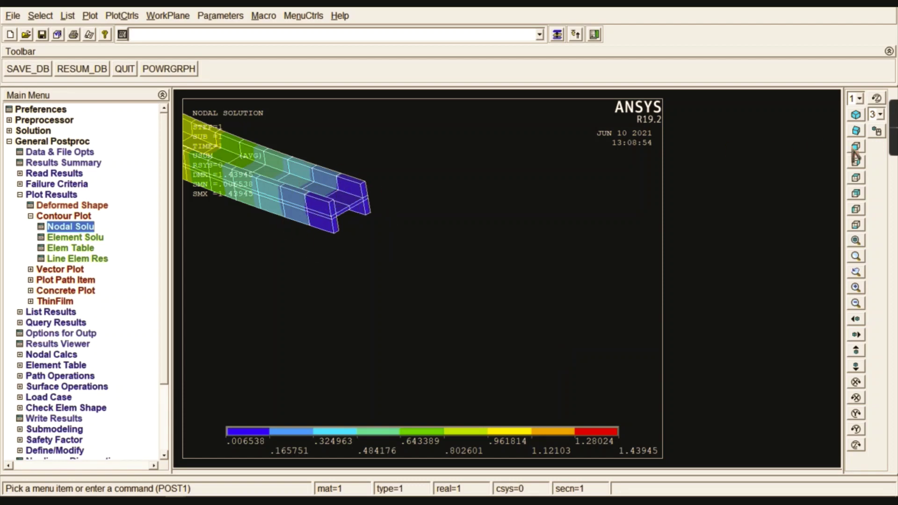
{"action": "left_click", "coordinate": [856, 241]}
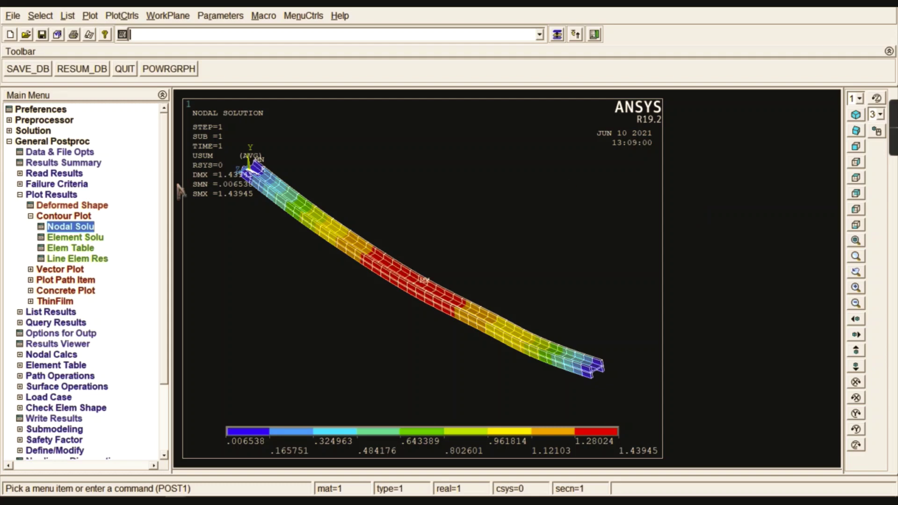
- Define an element table item by sequence number as SMISC,3
{"action": "left_click", "coordinate": [64, 215]}
{"action": "left_click", "coordinate": [58, 196]}
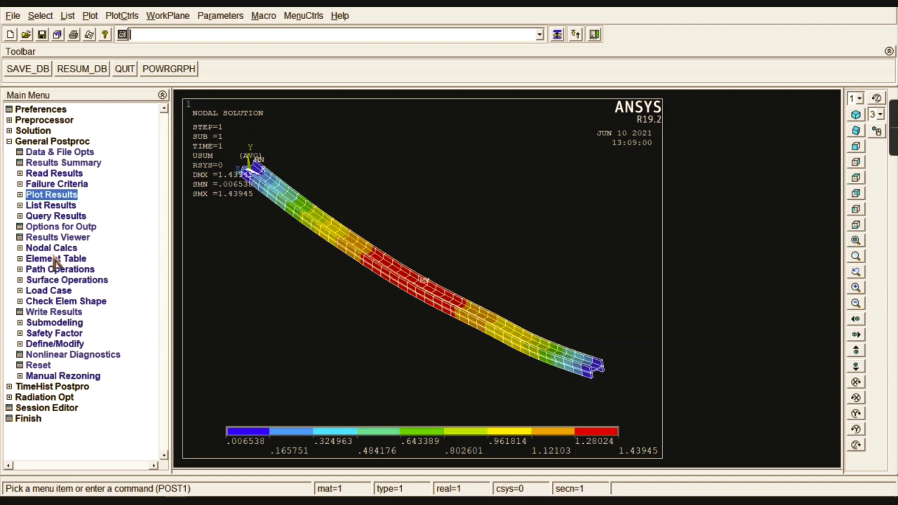
{"action": "left_click", "coordinate": [54, 258]}
{"action": "left_click", "coordinate": [68, 272]}
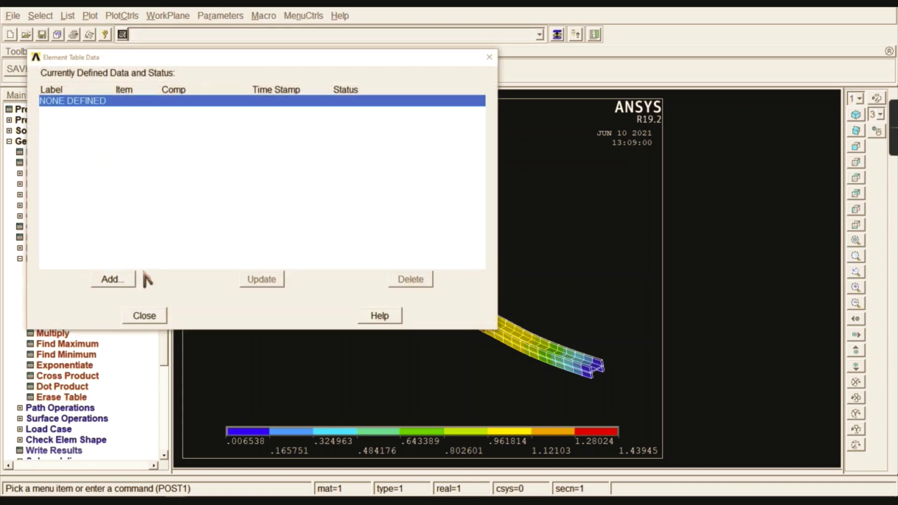
{"action": "left_click", "coordinate": [112, 279]}
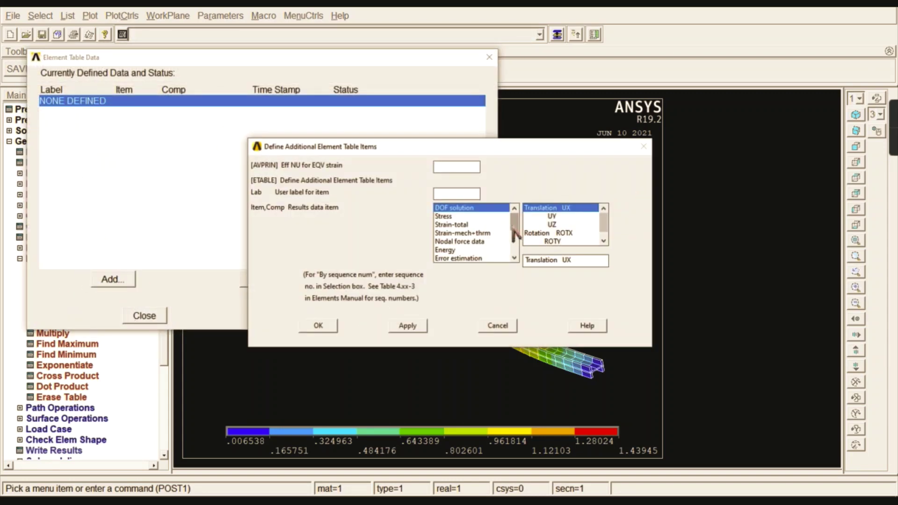
{"action": "left_click_drag", "start_coordinate": [515, 231], "coordinate": [514, 251]}
{"action": "left_click", "coordinate": [496, 258]}
{"action": "left_click", "coordinate": [557, 259]}
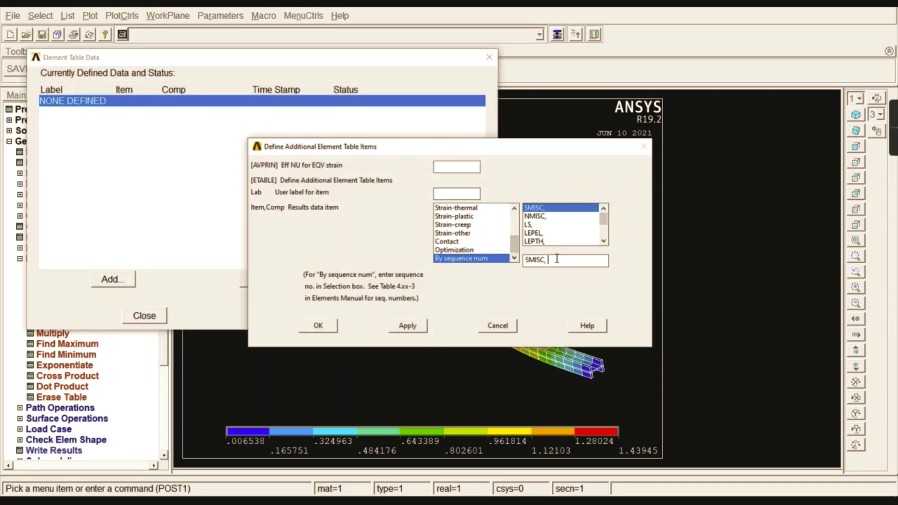
{"action": "type", "text": "3"}
{"action": "left_click", "coordinate": [408, 326]}
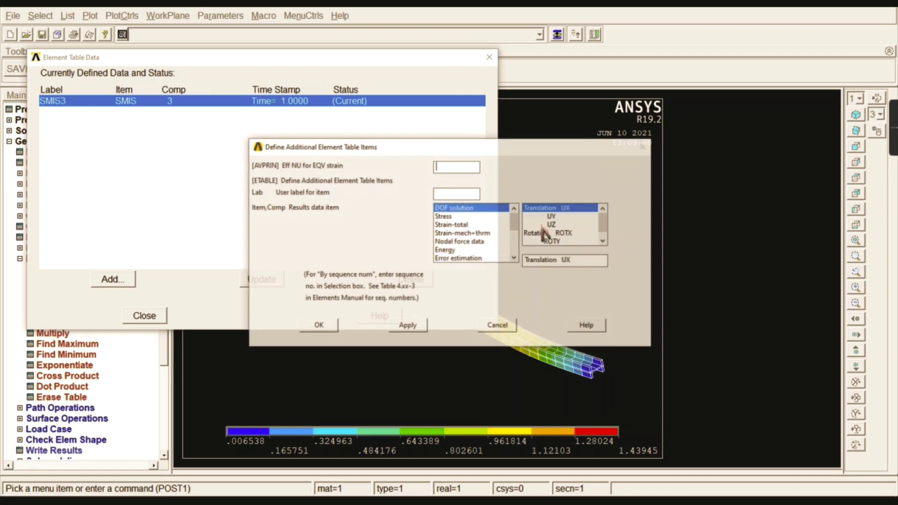
- Add an element table item defined by sequence number as SMISC,6
{"action": "left_click", "coordinate": [497, 258]}
{"action": "left_click", "coordinate": [560, 259]}
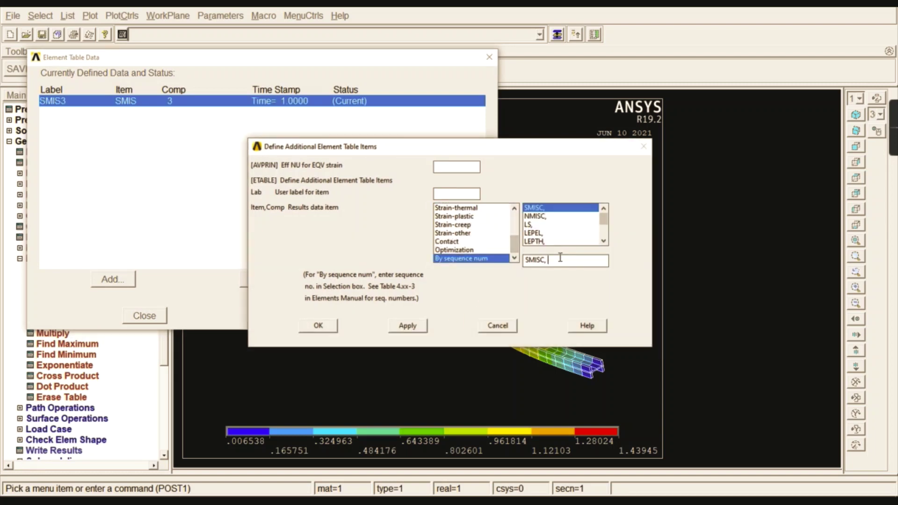
{"action": "type", "text": "6"}
{"action": "left_click", "coordinate": [408, 327]}
- Add an element table item defined by sequence number as SMISC,16
{"action": "left_click_drag", "start_coordinate": [514, 219], "coordinate": [514, 253]}
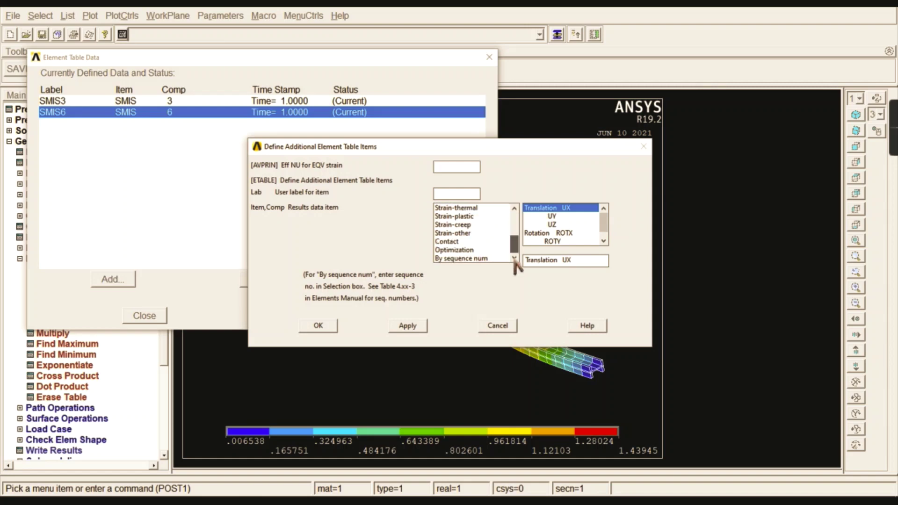
{"action": "left_click", "coordinate": [505, 258]}
{"action": "left_click", "coordinate": [550, 260]}
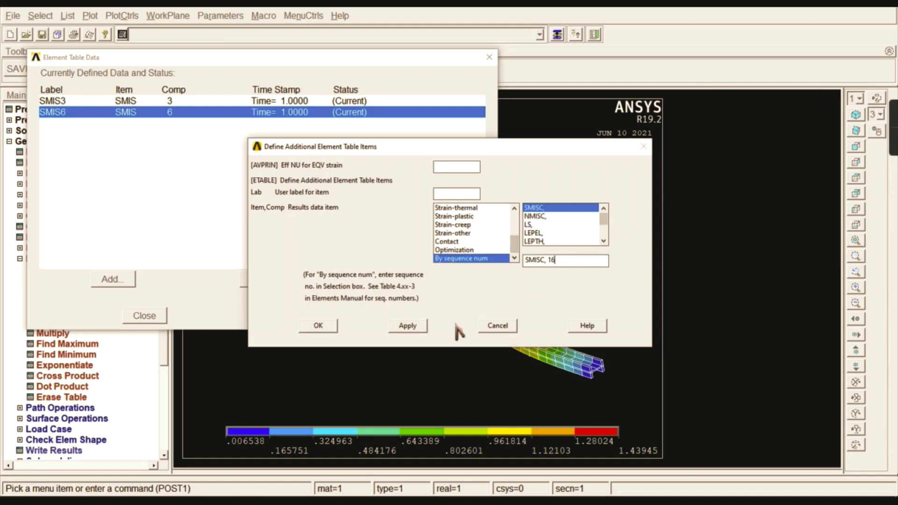
{"action": "left_click", "coordinate": [421, 326]}
- Add an element table item by sequence number as SMISC,19 and finish defining the element table
{"action": "left_click_drag", "start_coordinate": [514, 220], "coordinate": [514, 253]}
{"action": "left_click", "coordinate": [497, 258]}
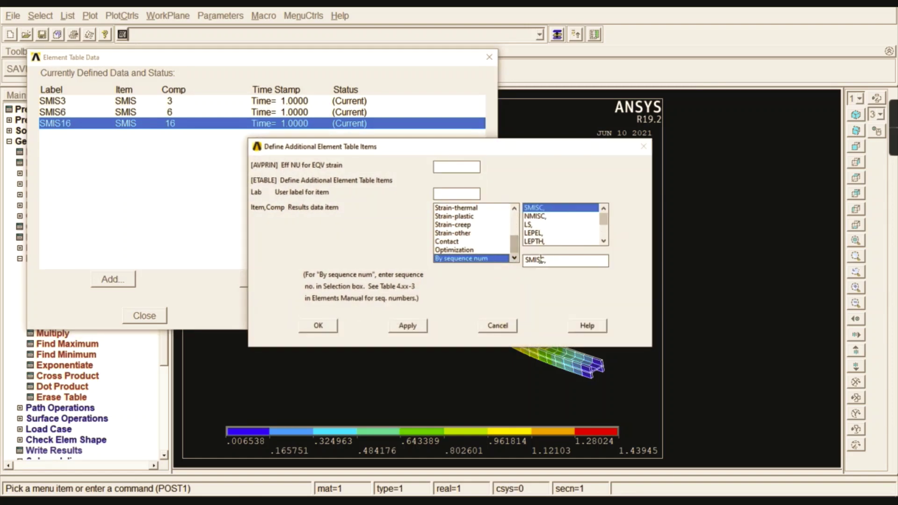
{"action": "left_click", "coordinate": [559, 261]}
{"action": "left_click", "coordinate": [319, 326]}
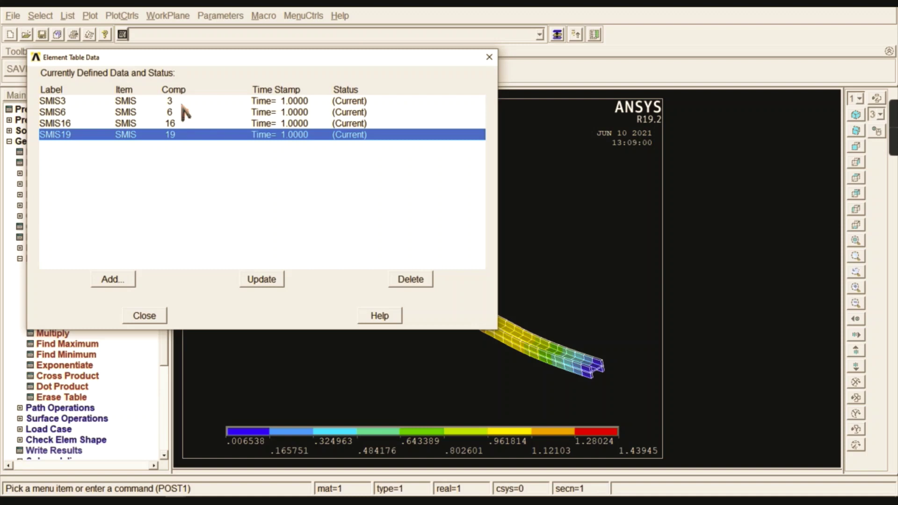
{"action": "left_click", "coordinate": [185, 136]}
{"action": "left_click", "coordinate": [145, 316]}
- Plot the line-element results with SMIS3 at node I and SMIS16 at node J, and show the diagram in front view
{"action": "double_click", "coordinate": [54, 259]}
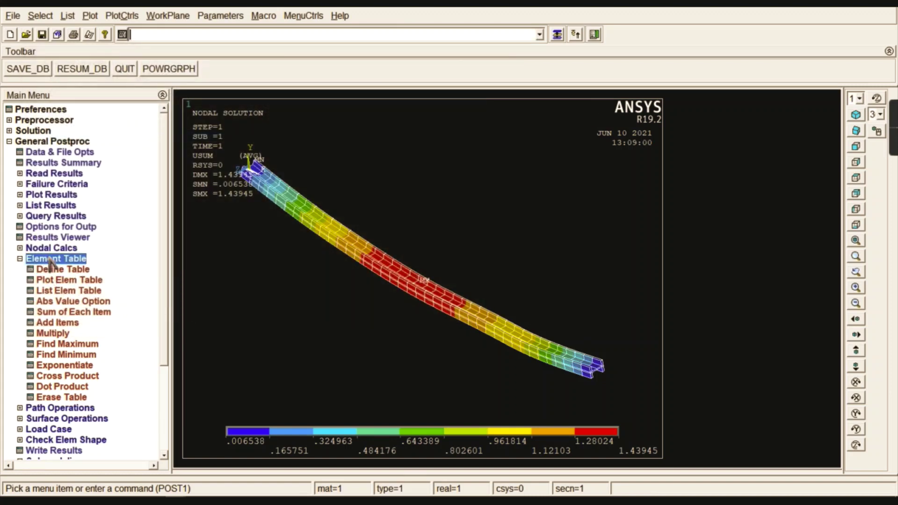
{"action": "left_click", "coordinate": [49, 196]}
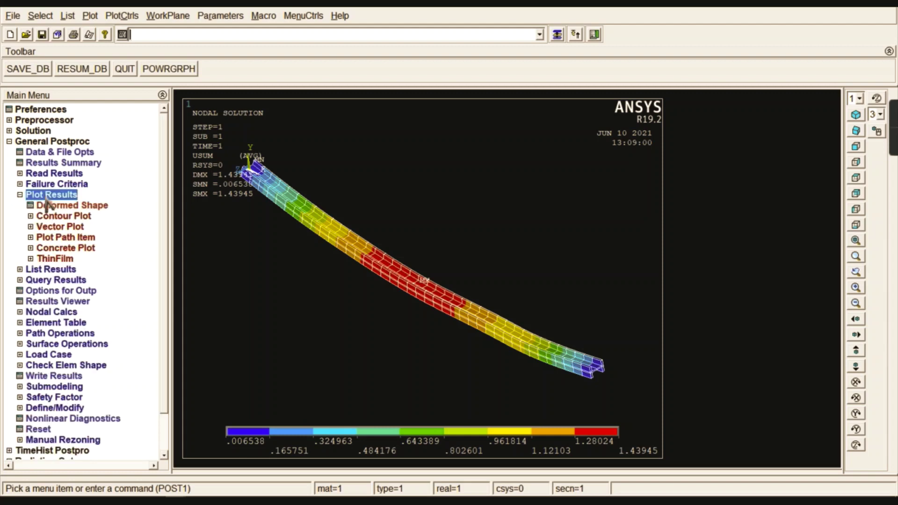
{"action": "left_click", "coordinate": [56, 216]}
{"action": "left_click", "coordinate": [73, 259]}
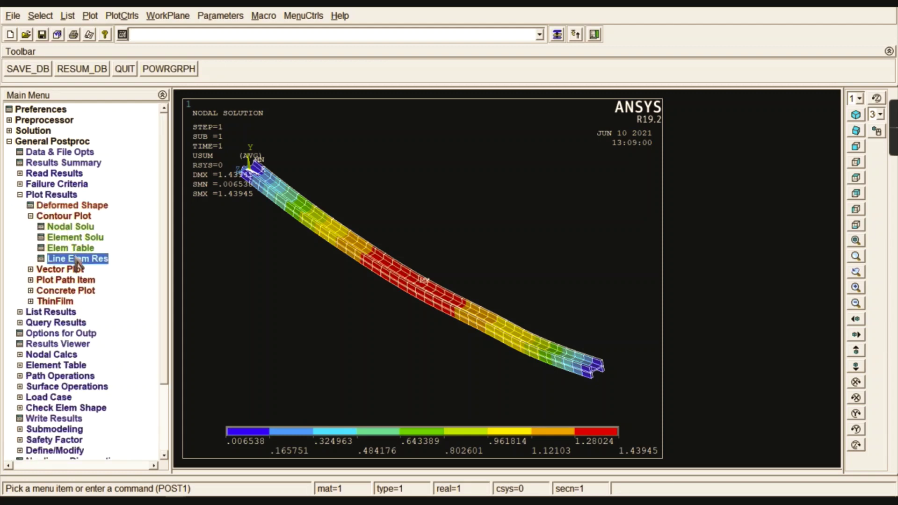
{"action": "left_click", "coordinate": [538, 187]}
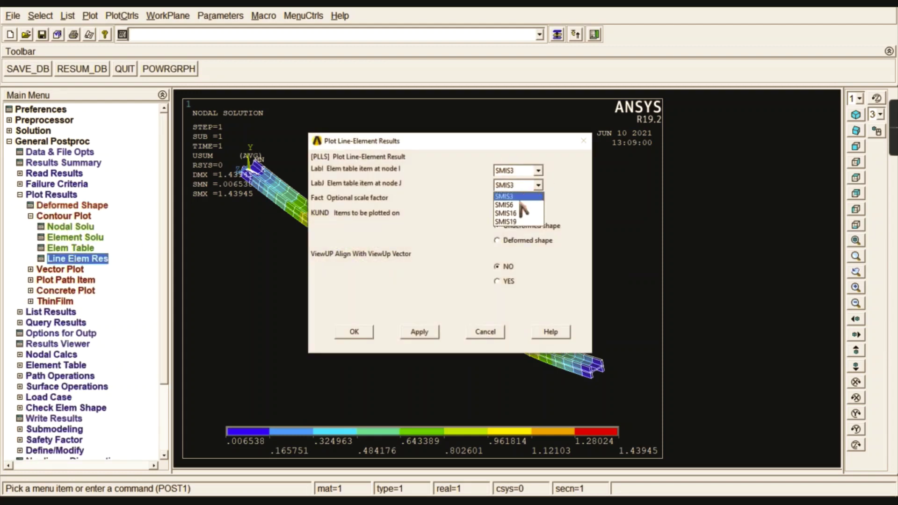
{"action": "left_click", "coordinate": [522, 214]}
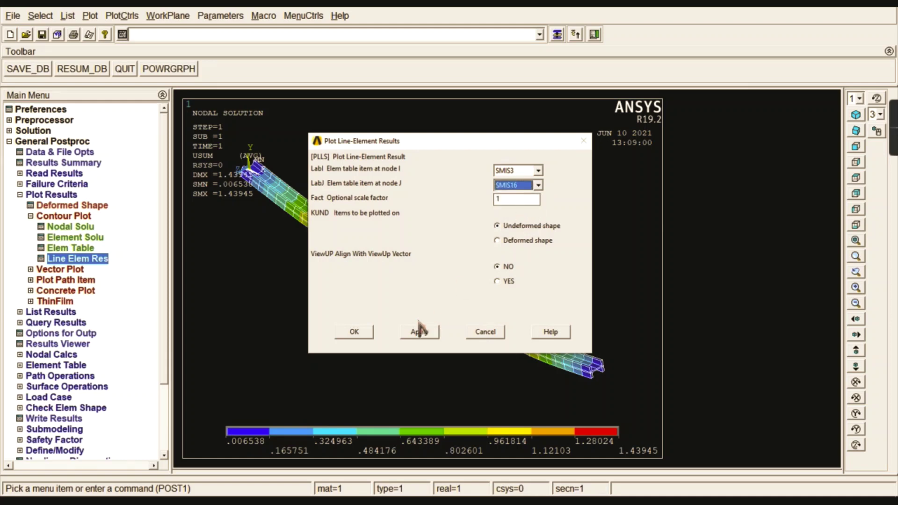
{"action": "left_click", "coordinate": [355, 332]}
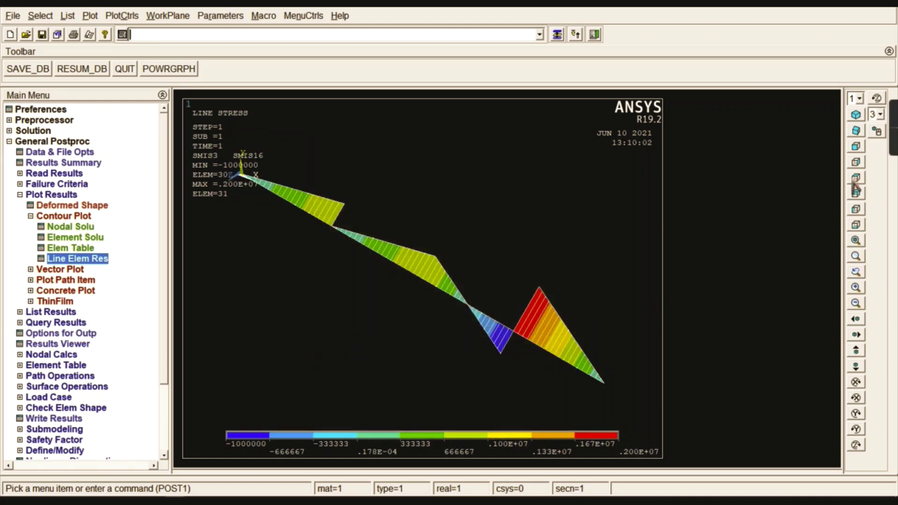
{"action": "left_click", "coordinate": [856, 147]}
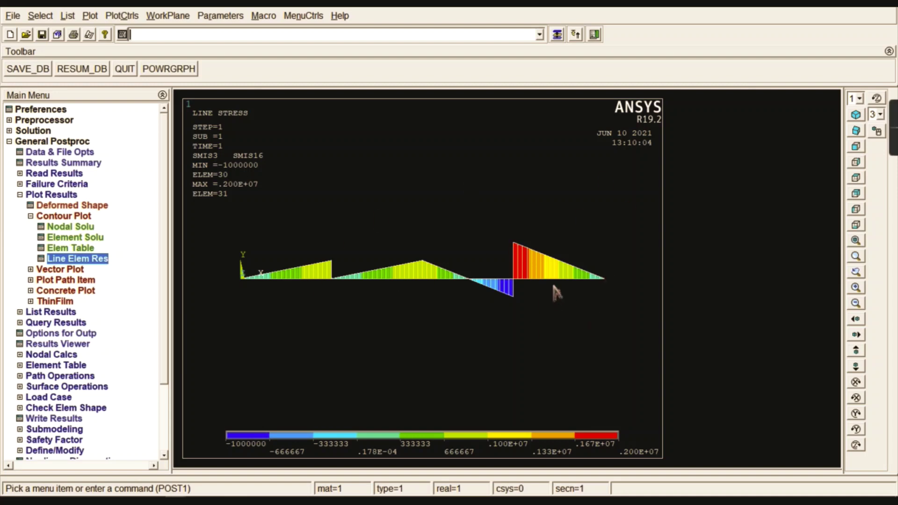
- Plot the line-element results with SMIS6 at node I and SMIS19 at node J
{"action": "left_click", "coordinate": [91, 259]}
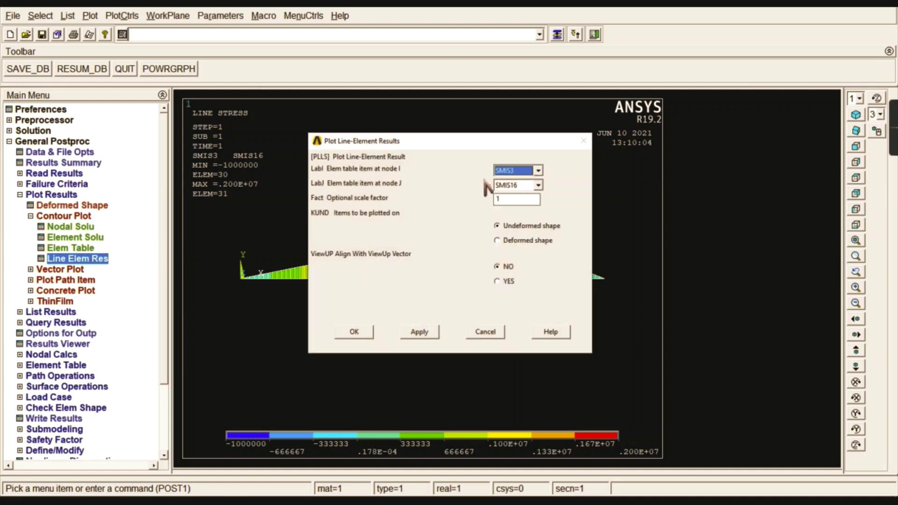
{"action": "left_click", "coordinate": [538, 170]}
{"action": "left_click", "coordinate": [517, 190]}
{"action": "left_click", "coordinate": [538, 185]}
{"action": "left_click", "coordinate": [518, 232]}
{"action": "left_click", "coordinate": [355, 332]}
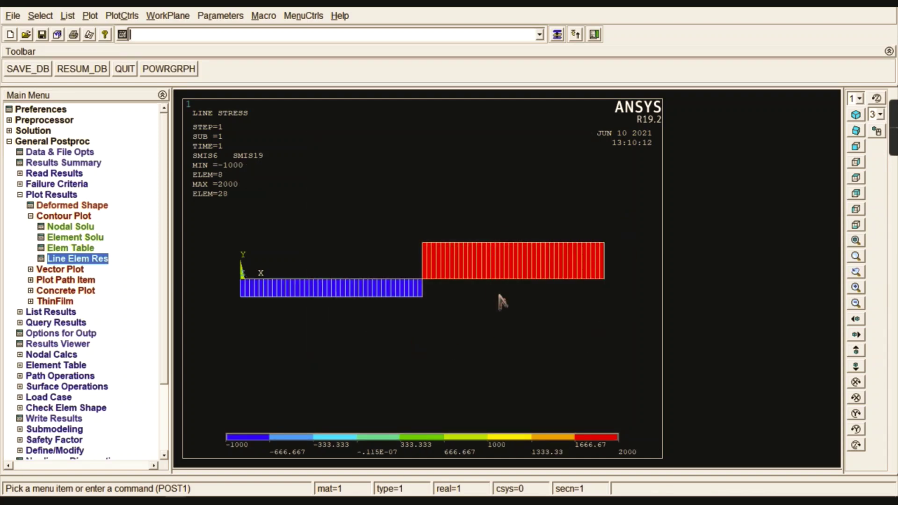
- Animate the deformed results with the DOF solution ROTSUM contoured, then stop and close the animation
{"action": "left_click", "coordinate": [122, 16]}
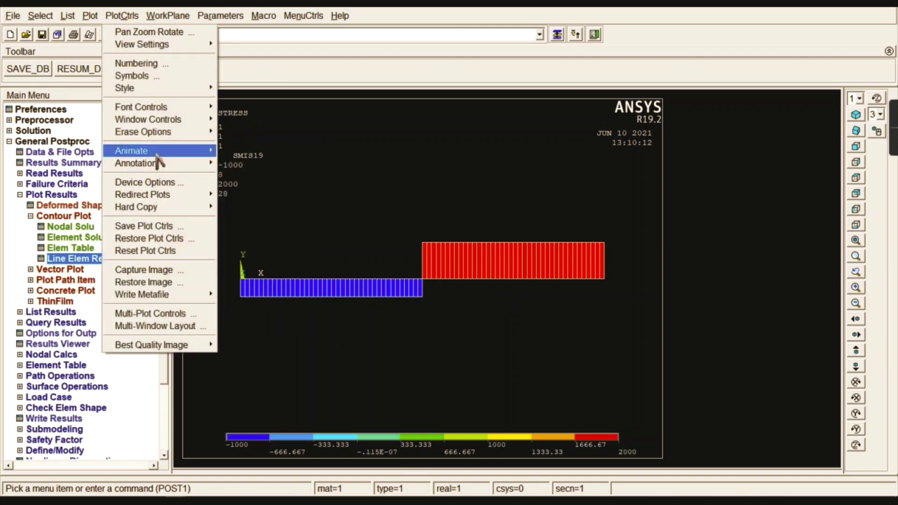
{"action": "mouse_move", "coordinate": [165, 154]}
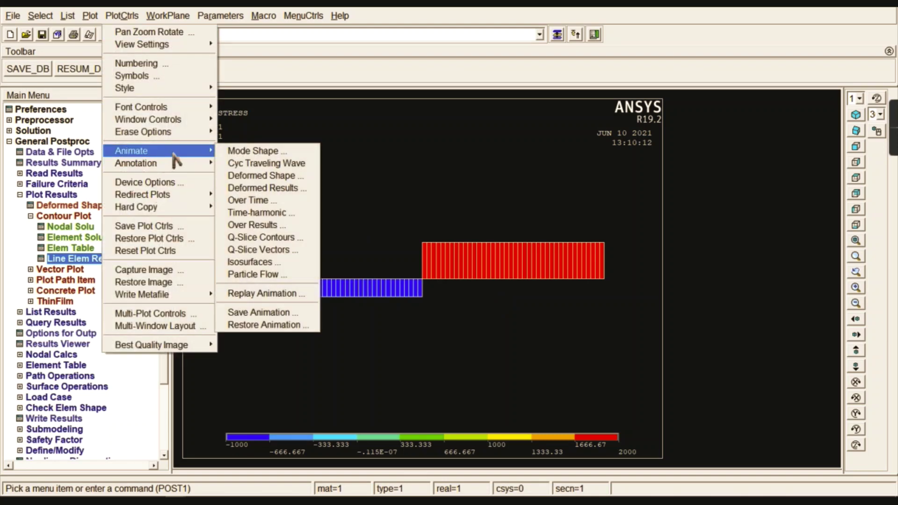
{"action": "left_click", "coordinate": [269, 191]}
{"action": "left_click_drag", "start_coordinate": [635, 236], "coordinate": [636, 278]}
{"action": "left_click", "coordinate": [568, 251]}
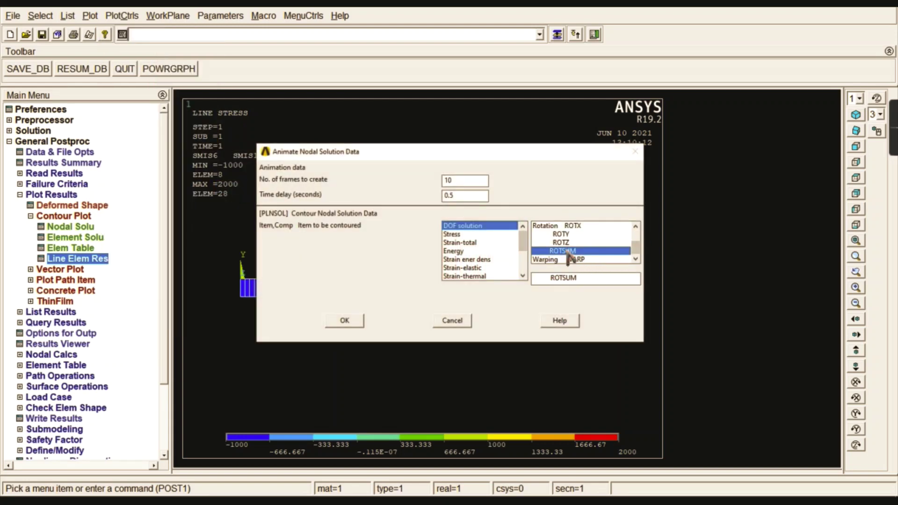
{"action": "left_click", "coordinate": [350, 321]}
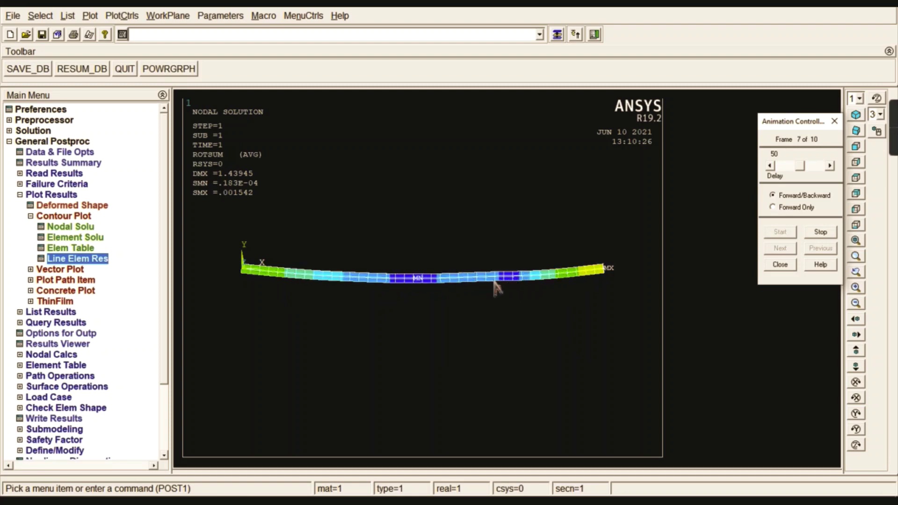
{"action": "left_click", "coordinate": [822, 233]}
{"action": "left_click", "coordinate": [780, 265]}
- Switch the graphics display colors to reverse video
{"action": "left_click", "coordinate": [122, 15]}
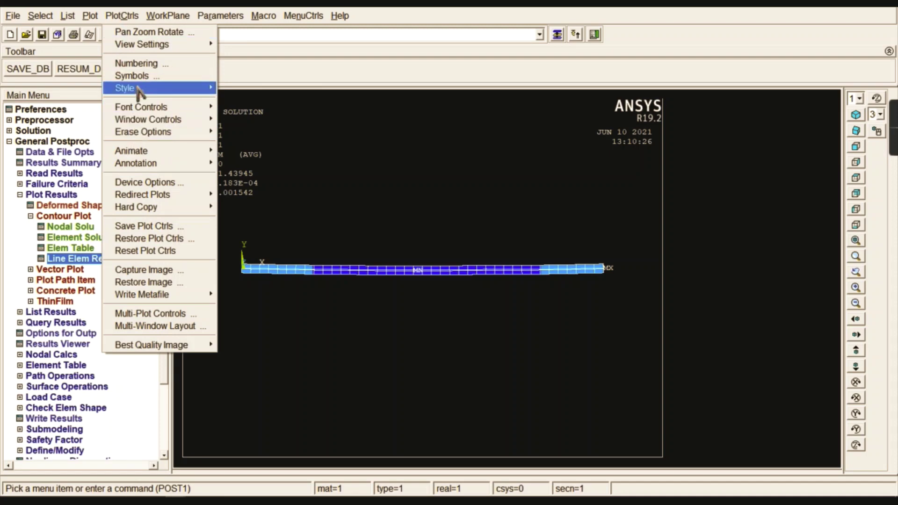
{"action": "mouse_move", "coordinate": [140, 89]}
{"action": "mouse_move", "coordinate": [281, 157]}
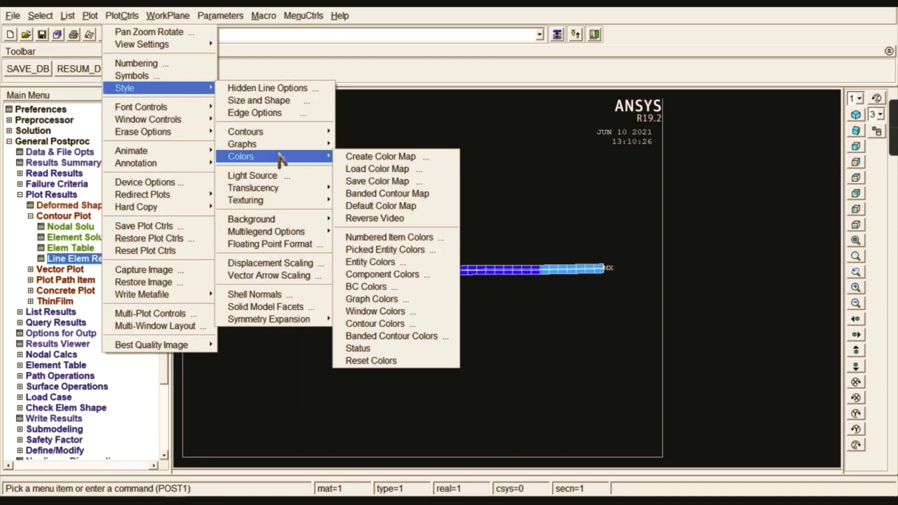
{"action": "left_click", "coordinate": [392, 218]}
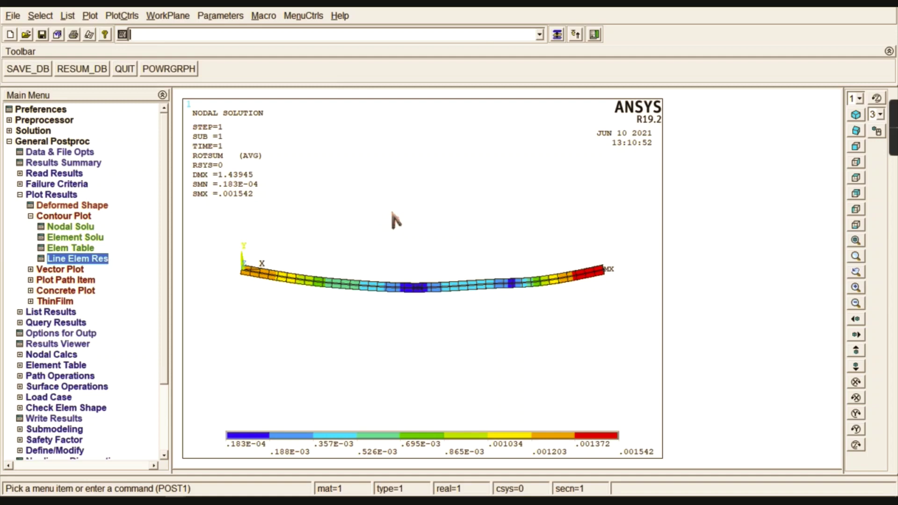
- Show the rotation contour in oblique view and capture the plot as an image in its own window
{"action": "left_click", "coordinate": [856, 131]}
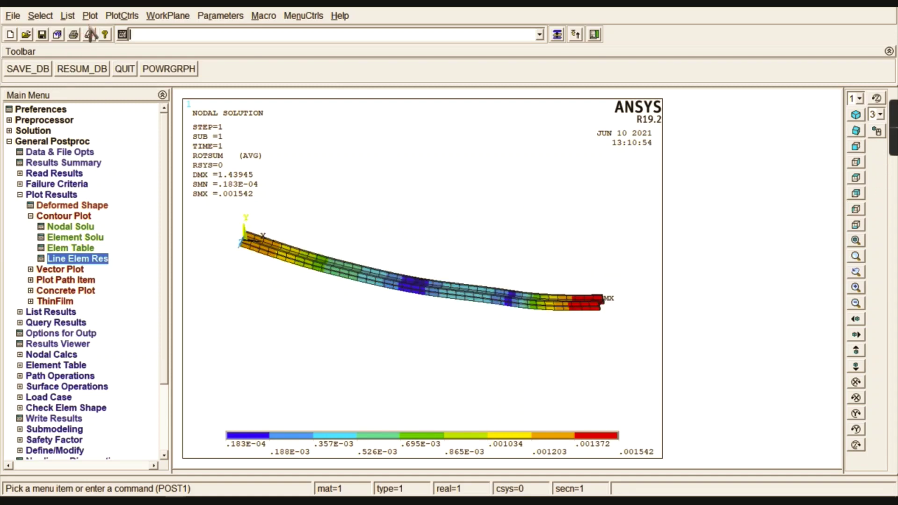
{"action": "left_click", "coordinate": [115, 16]}
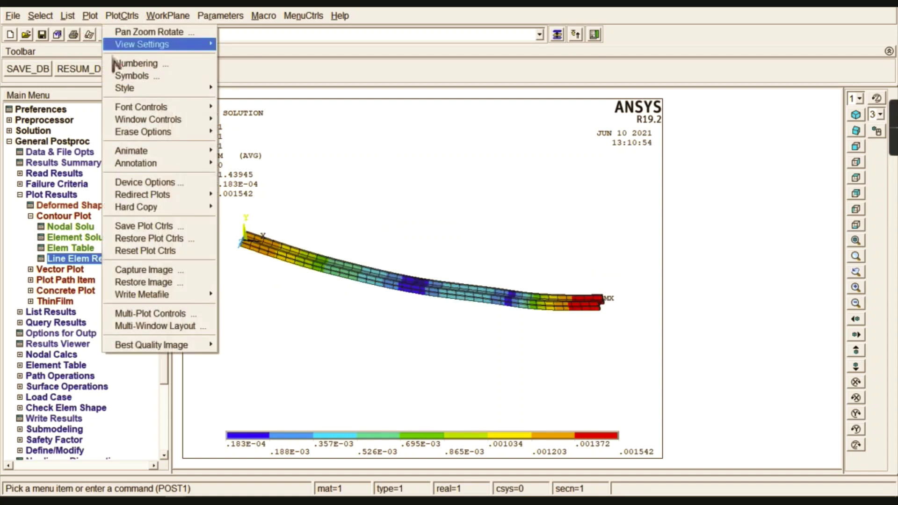
{"action": "left_click", "coordinate": [150, 270]}
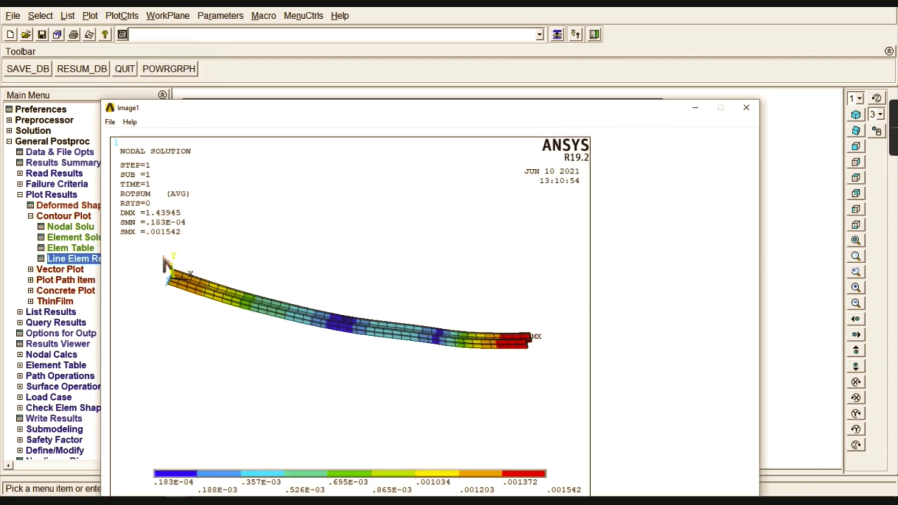
{"action": "left_click_drag", "start_coordinate": [220, 111], "coordinate": [249, 67]}
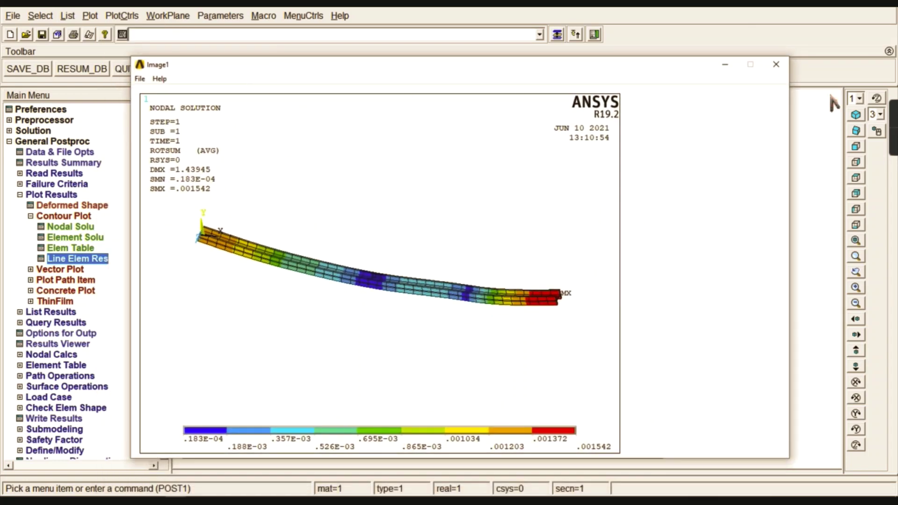